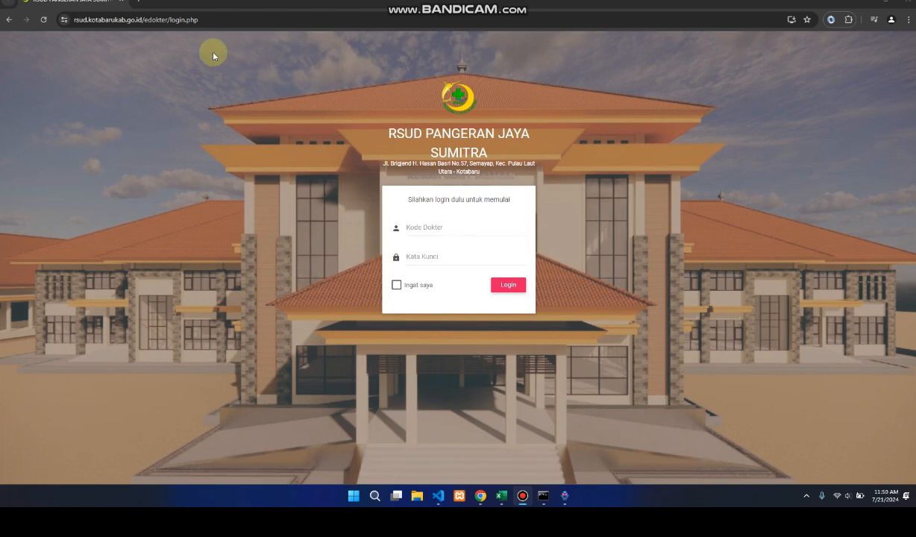
- Log in to the doctor portal by entering the doctor code and the account password
click(155, 18)
click(153, 18)
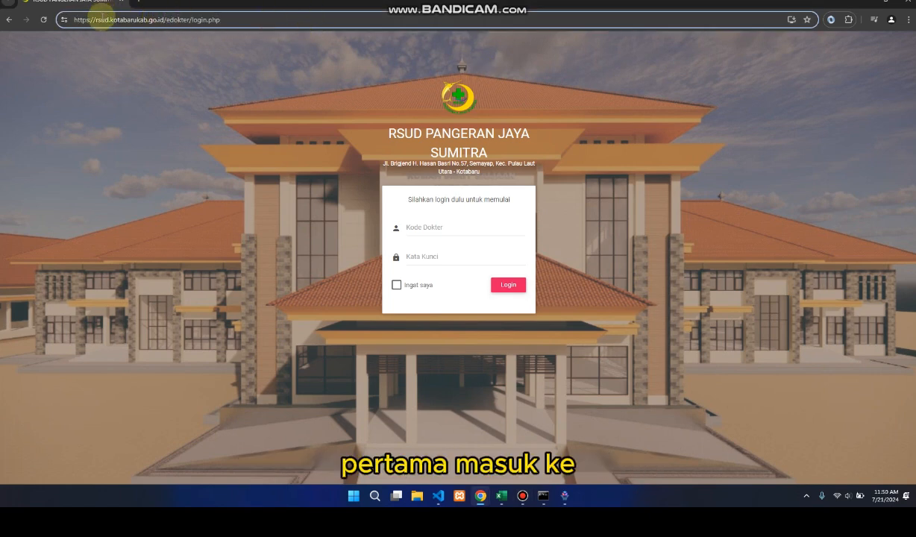
click(437, 211)
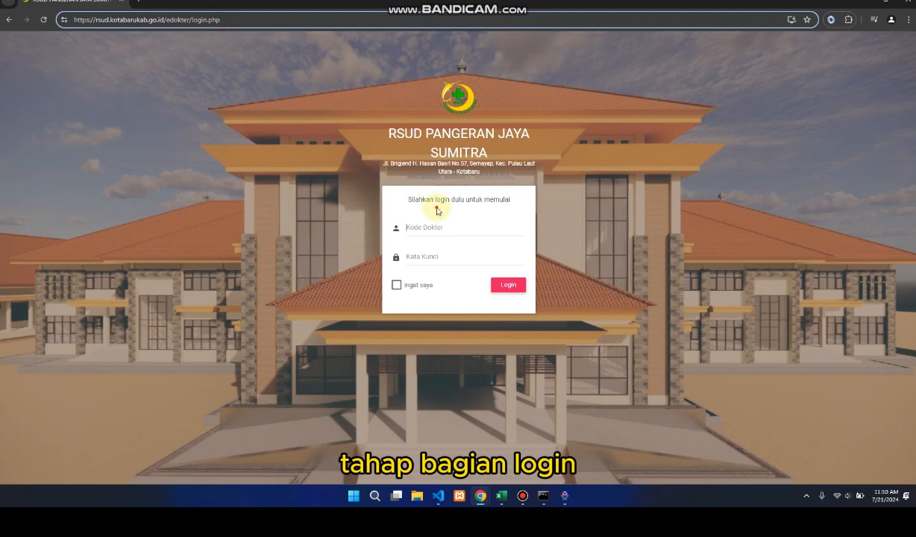
click(440, 226)
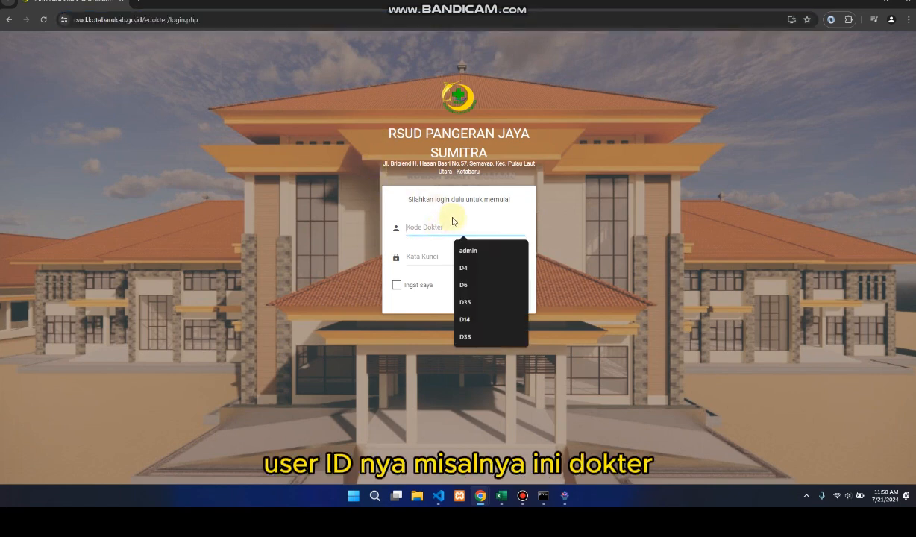
text(D44)
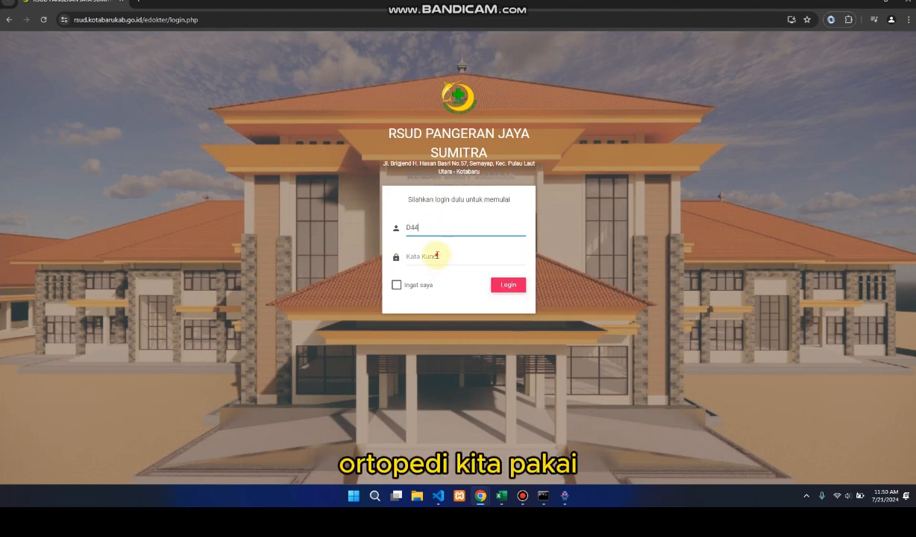
click(437, 255)
text(••)
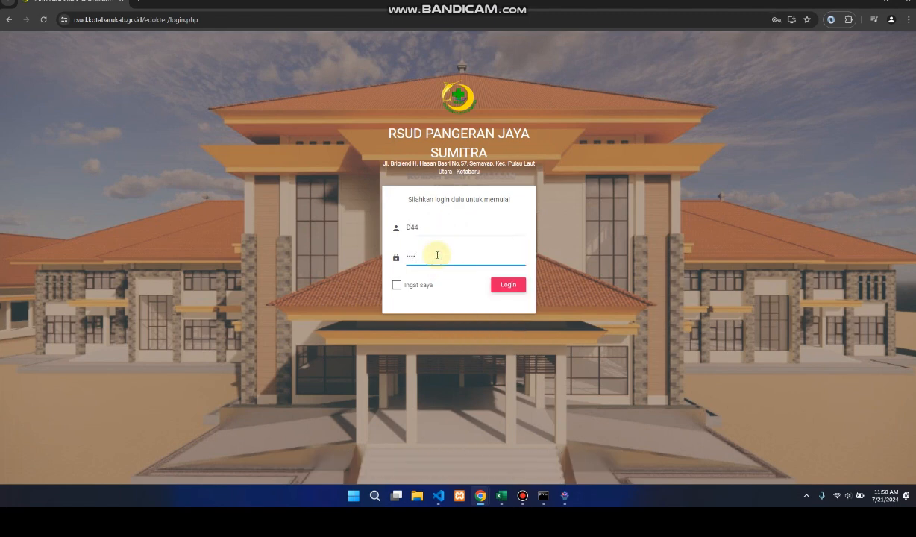
click(508, 287)
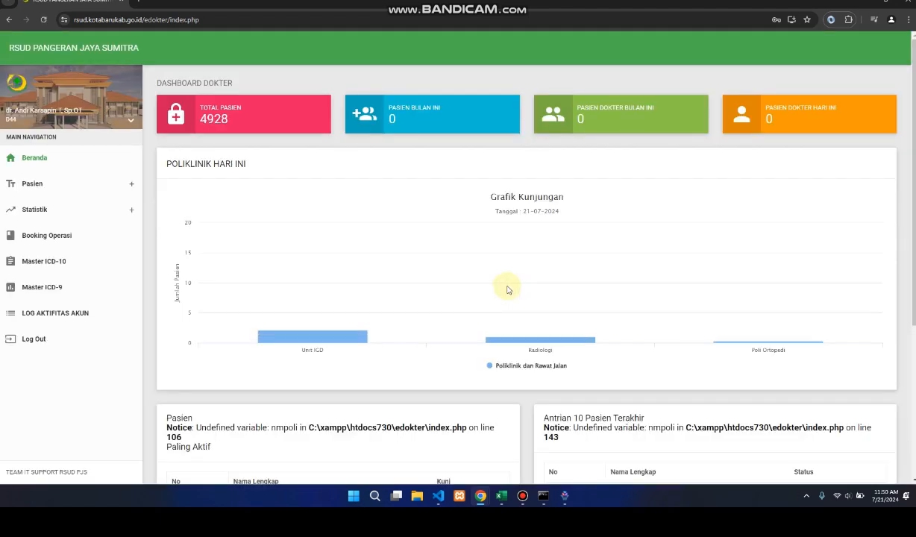
- Open the Rawat Jalan record of the patient with queue number 001 and look through the Riwayat visit history
click(530, 154)
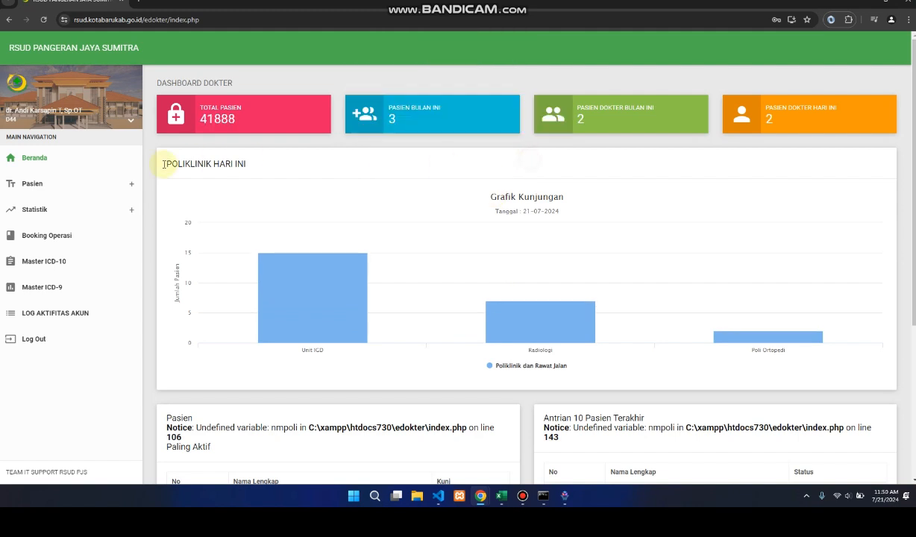
click(64, 159)
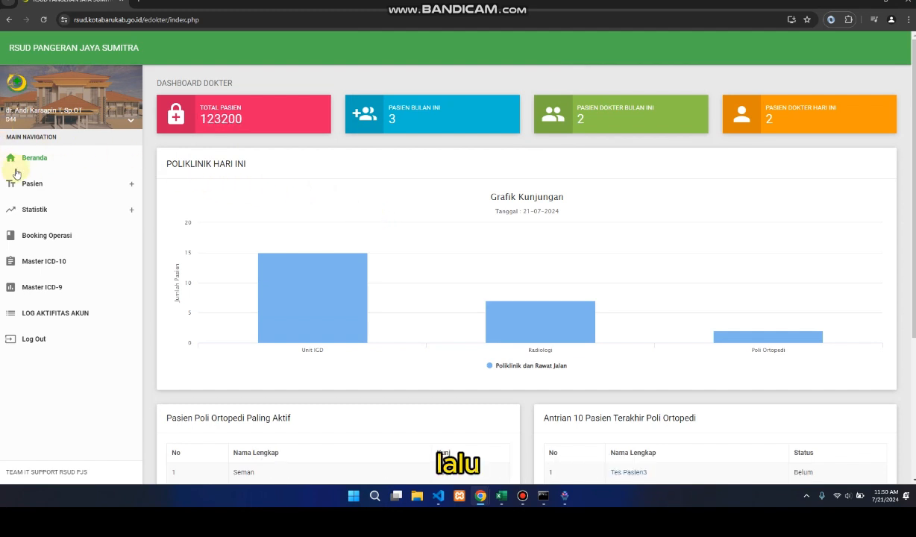
click(31, 185)
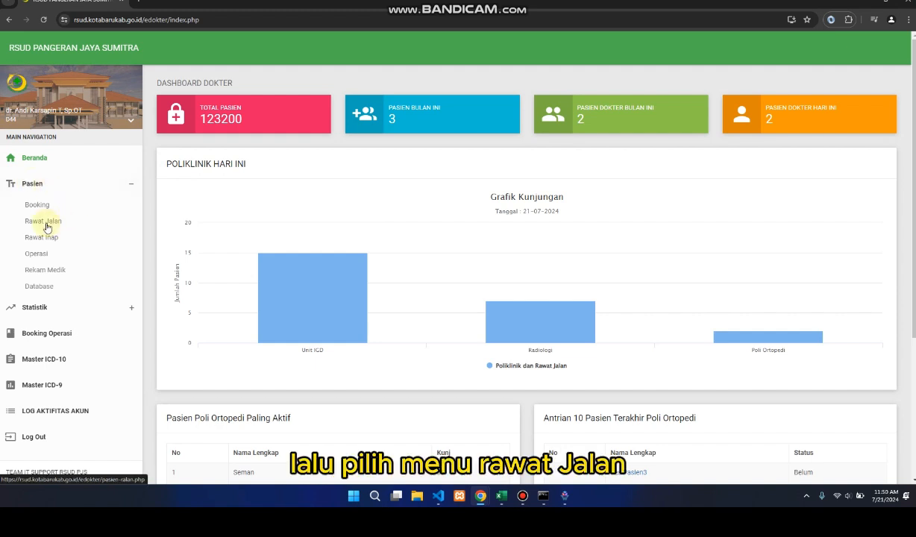
click(44, 223)
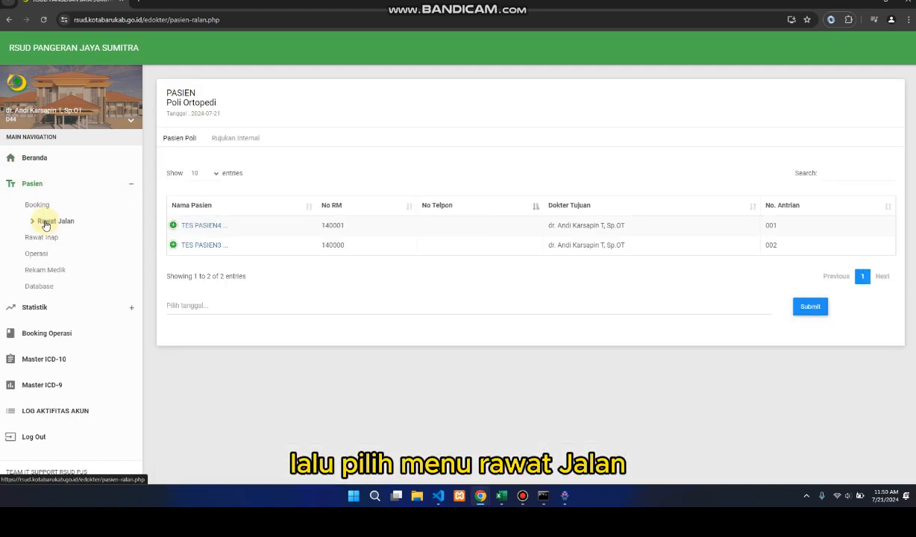
click(203, 226)
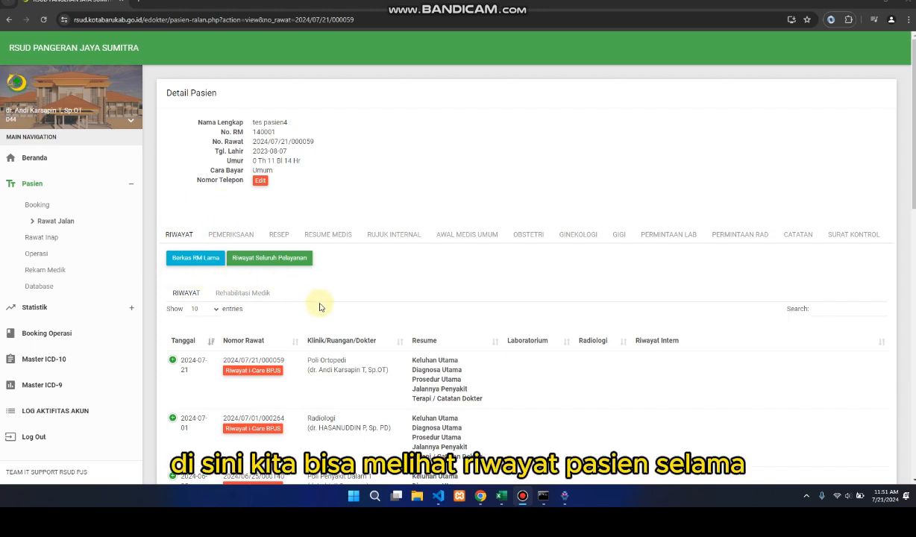
scroll(319, 306, down, 2)
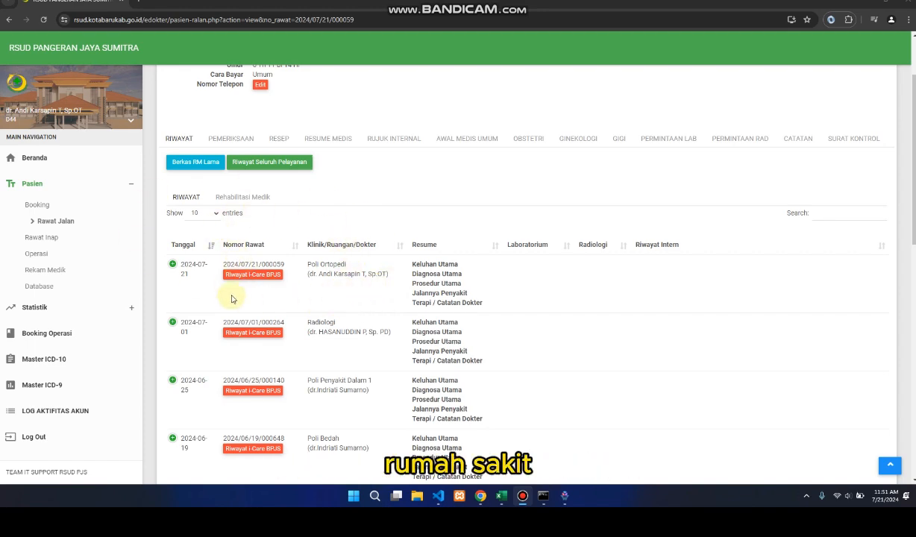
scroll(182, 159, up, 2)
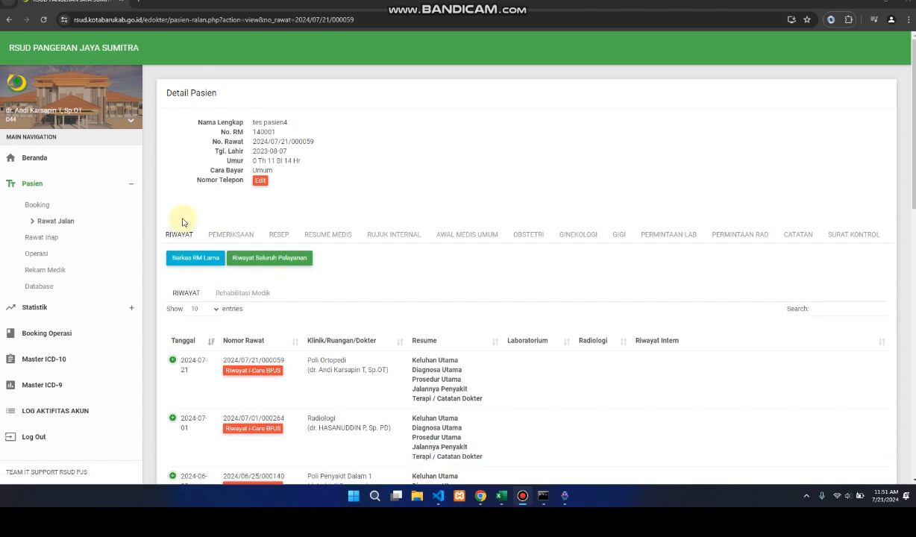
- Open the patient's Pemeriksaan form and go through its SOAP, vital-sign, allergy and plan fields
click(222, 235)
scroll(307, 299, down, 2)
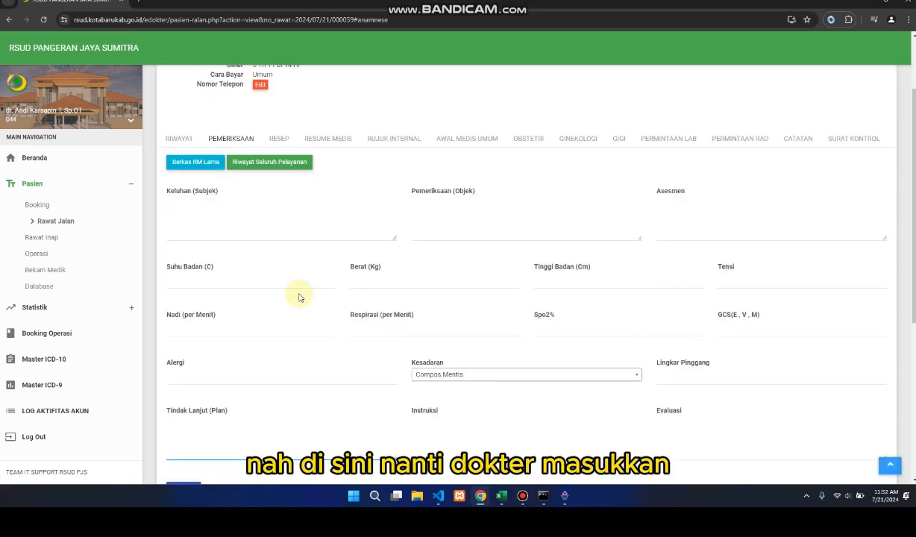
click(421, 211)
click(685, 221)
click(251, 281)
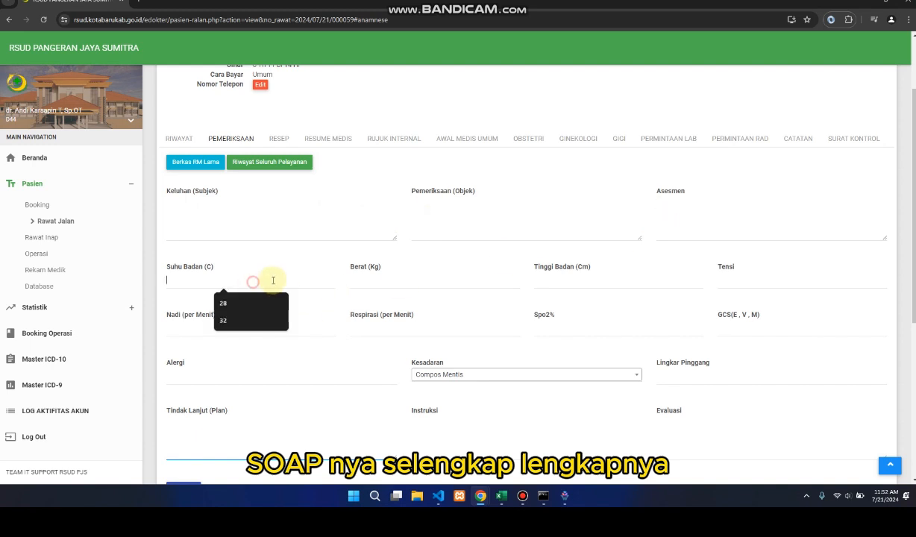
click(388, 279)
click(569, 284)
click(736, 286)
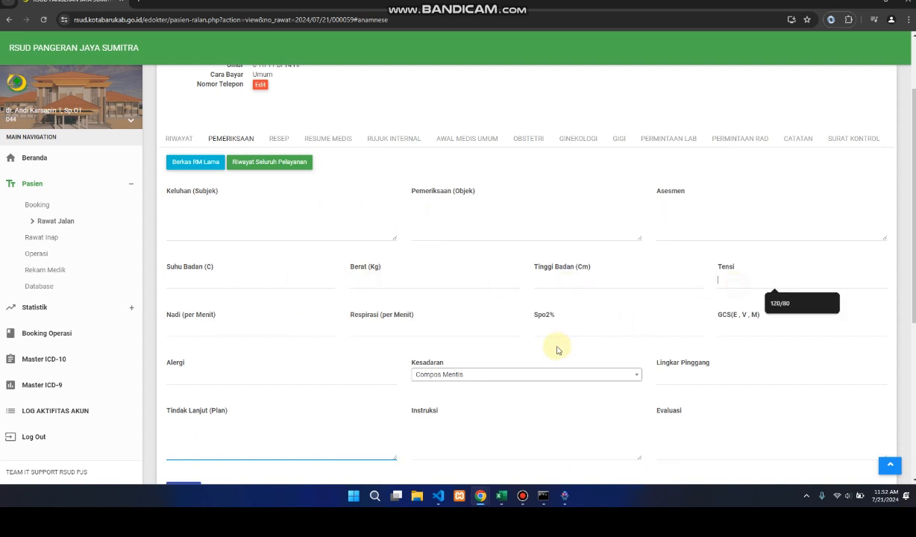
click(557, 327)
click(410, 327)
click(237, 374)
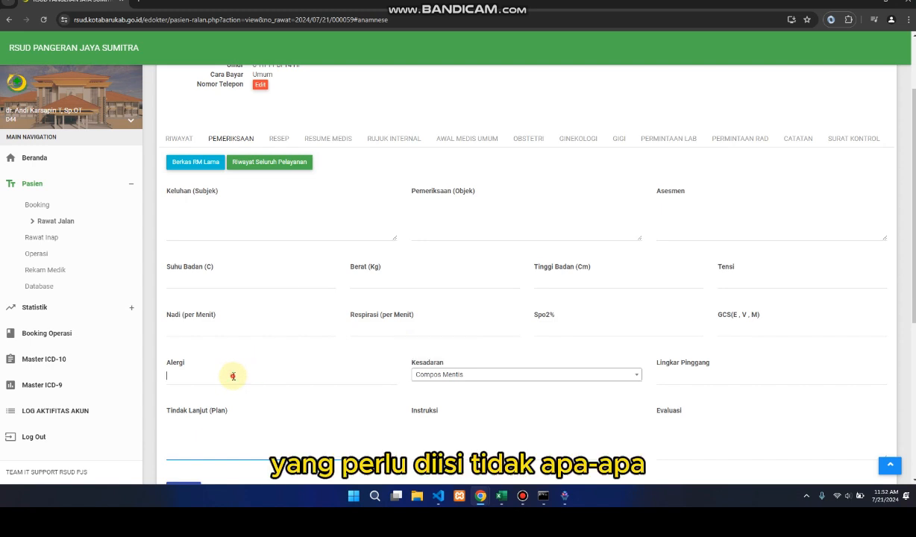
click(240, 434)
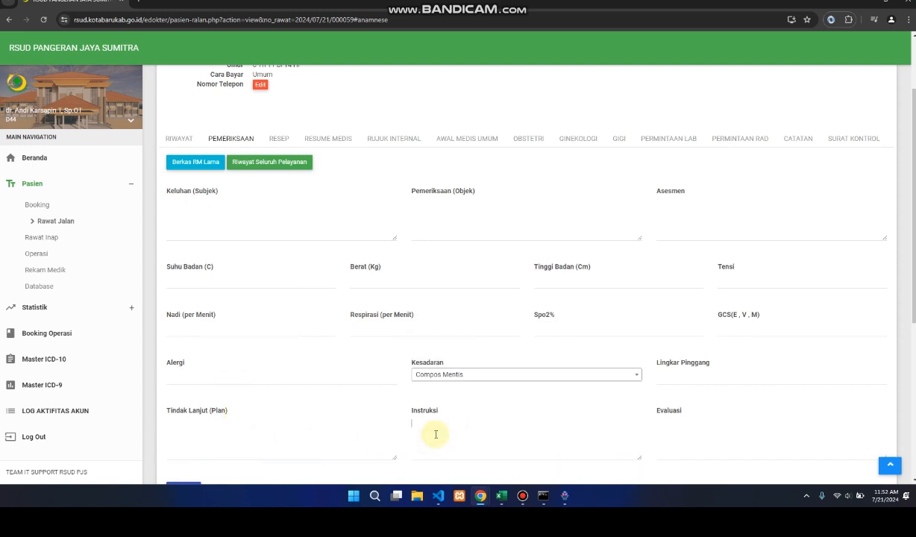
- Copy the SOAP of the "tesss kedua" entry in Riwayat SOAPIE into the examination form
scroll(403, 395, down, 3)
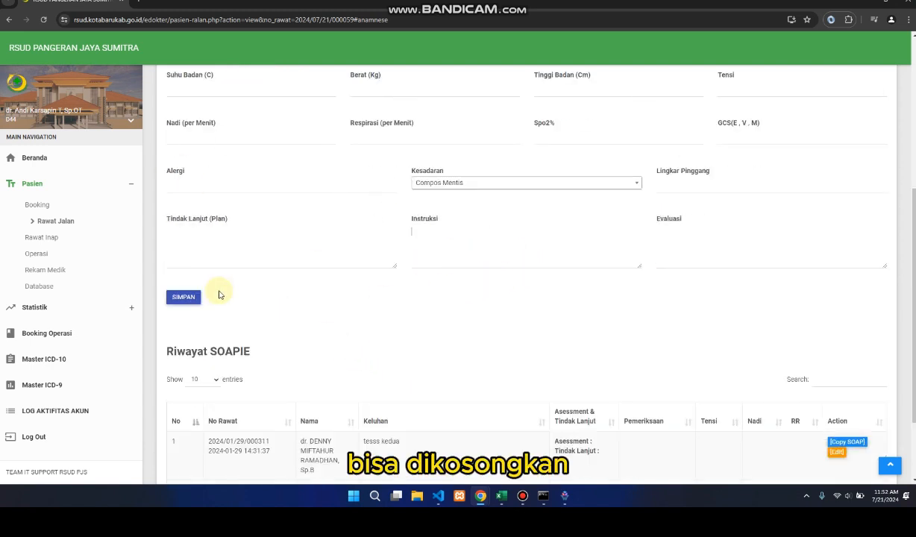
scroll(468, 304, down, 2)
scroll(425, 246, up, 6)
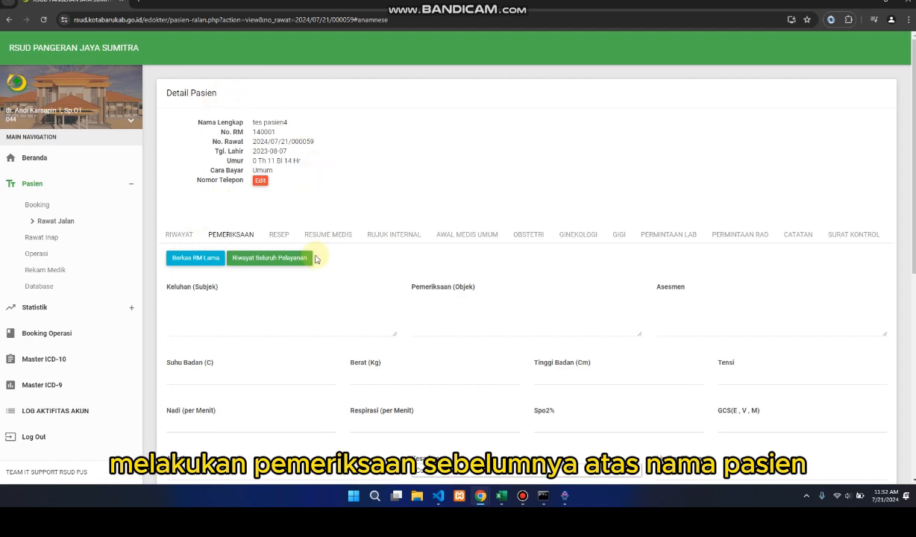
scroll(362, 311, down, 5)
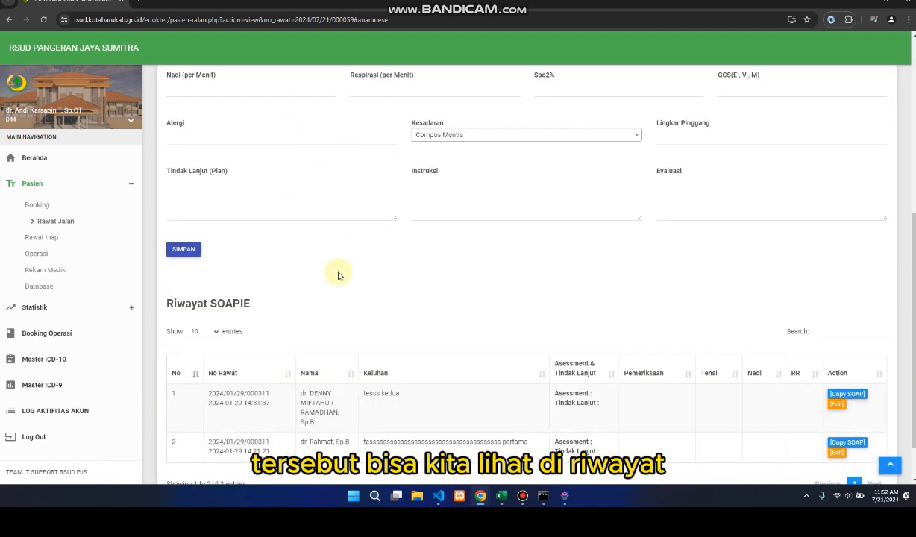
scroll(250, 257, down, 1)
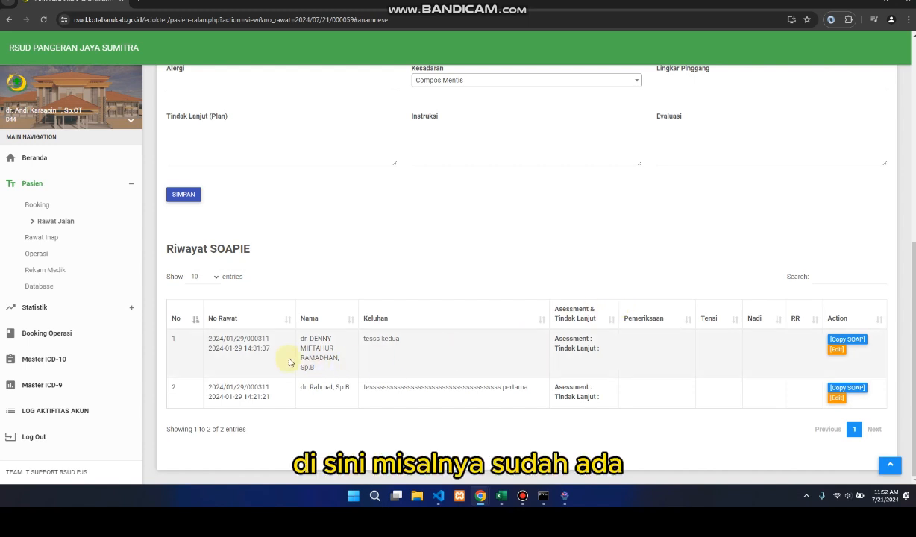
drag(261, 339, 363, 339)
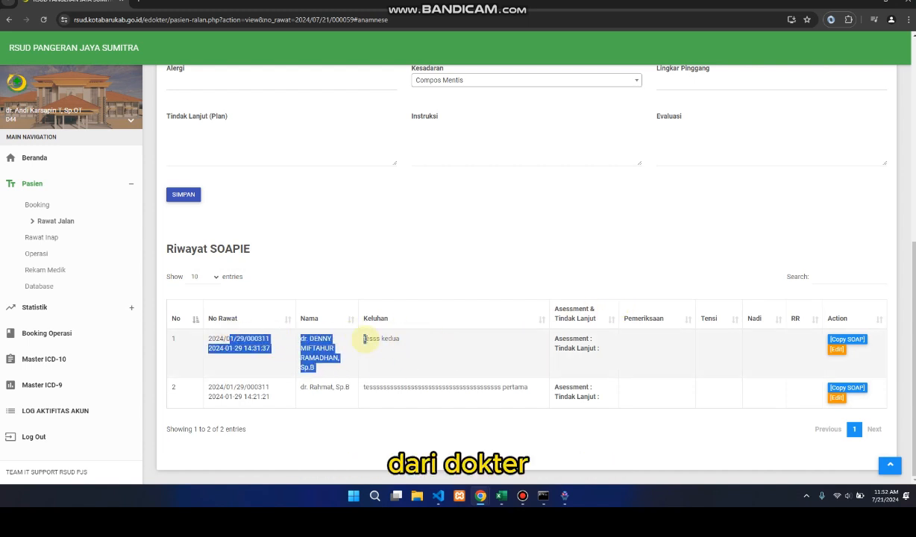
click(577, 355)
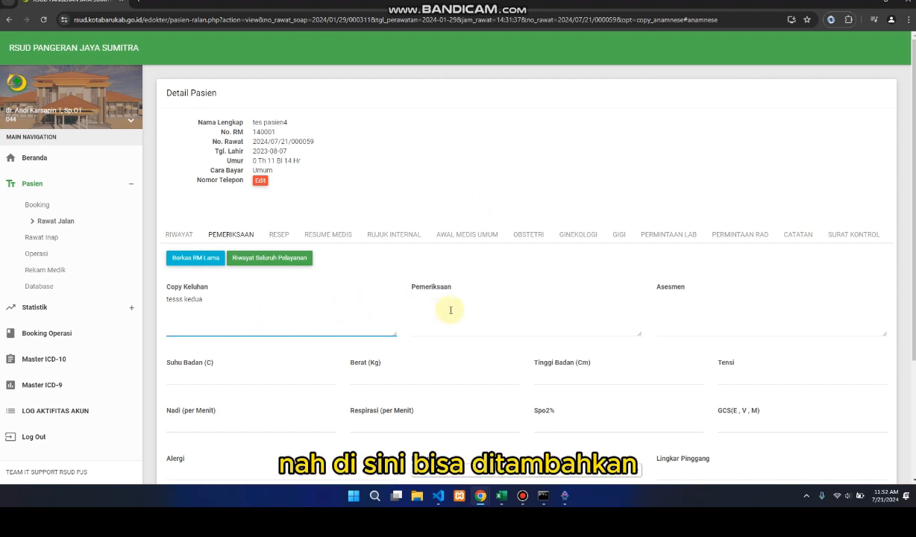
- Enter "tess" as the Pemeriksaan text and "tes" as the Asesmen text
click(450, 310)
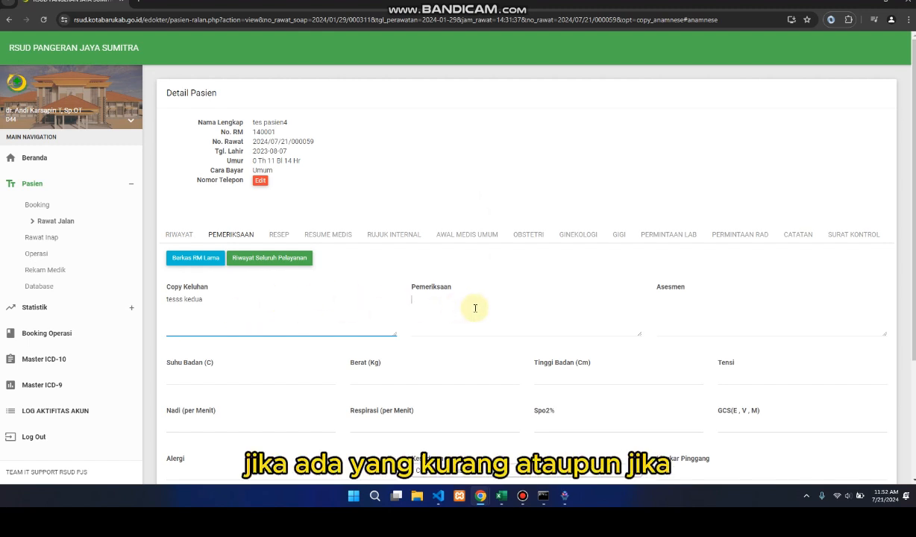
text(tess)
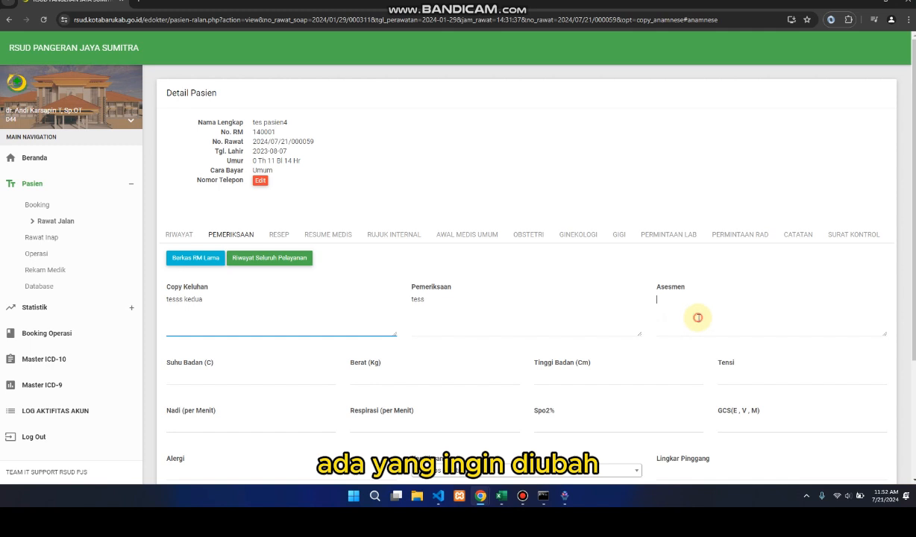
text(tes)
- Set the body temperature to 28 C, weight to 60 kg, height to 170 cm and blood pressure (Tensi) to 120/80
scroll(336, 373, down, 2)
click(273, 281)
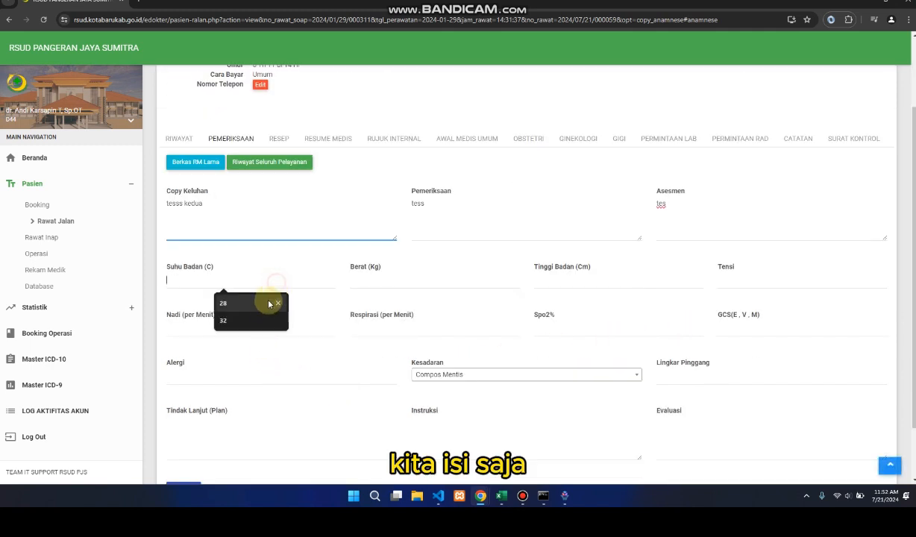
click(270, 304)
click(403, 280)
click(434, 304)
click(548, 282)
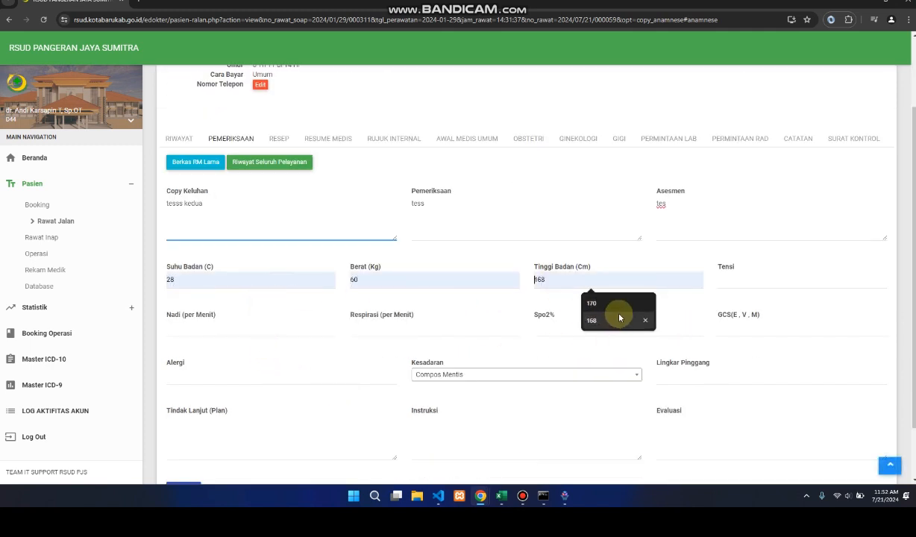
click(609, 303)
click(746, 282)
click(779, 302)
- Set the pulse (Nadi) to 100 per minute and the allergy (Alergi) to "tidak ada"
click(203, 319)
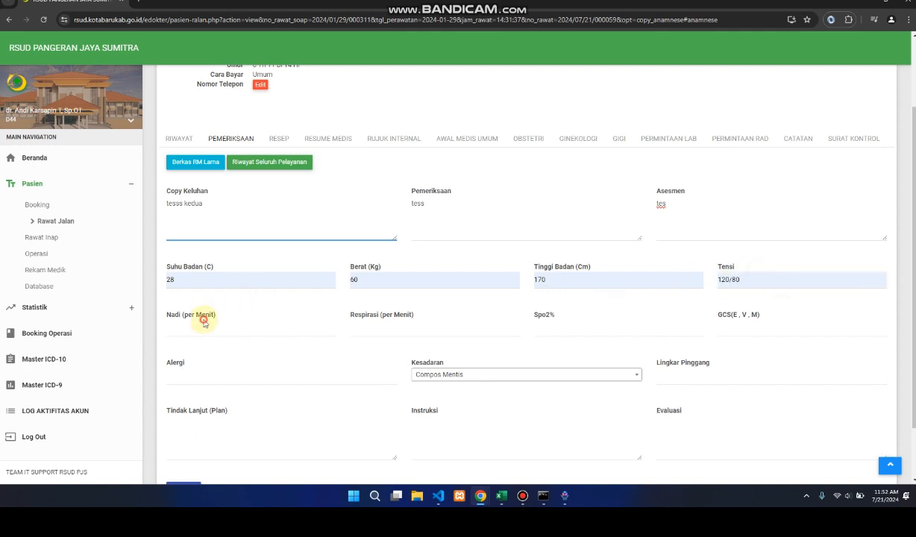
click(231, 339)
click(237, 377)
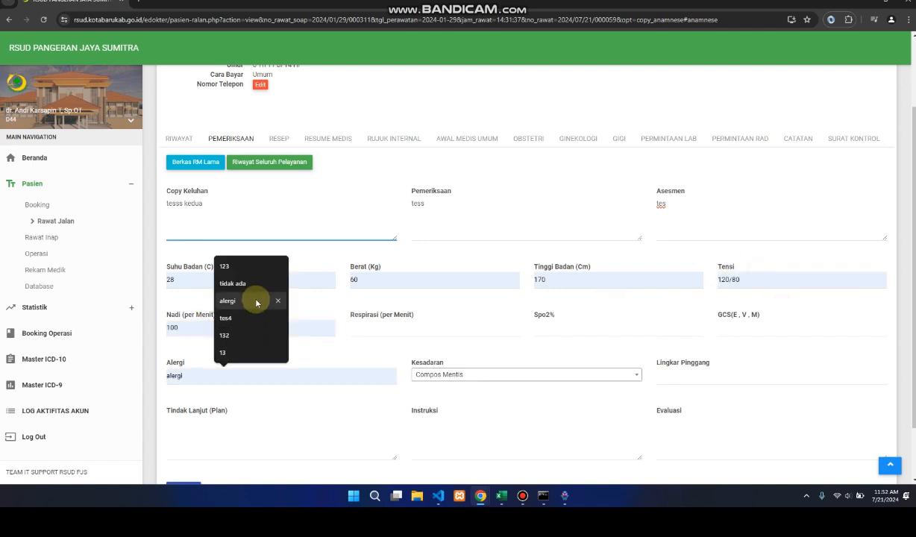
click(237, 284)
- Enter "tes" for each of Tindak Lanjut (Plan), Instruksi and Evaluasi
text(tes)
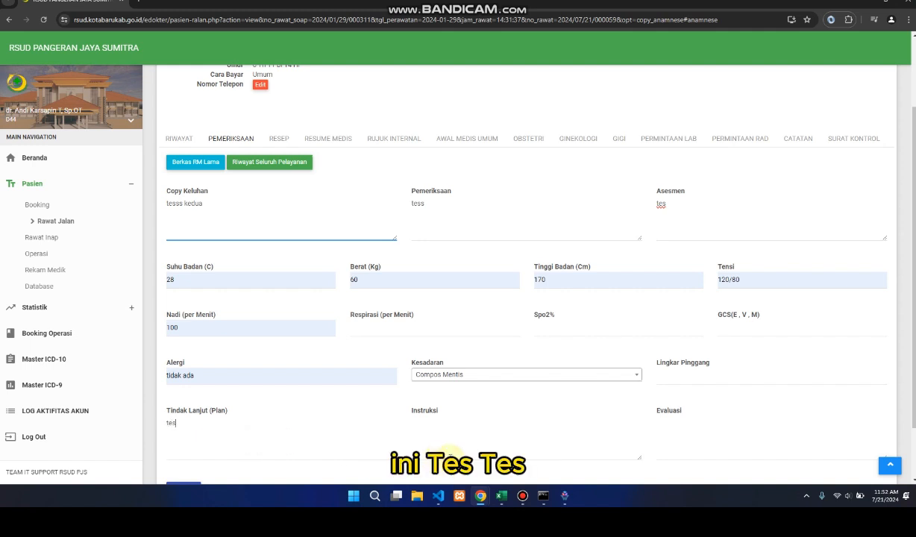
text(tes)
click(711, 434)
text(te)
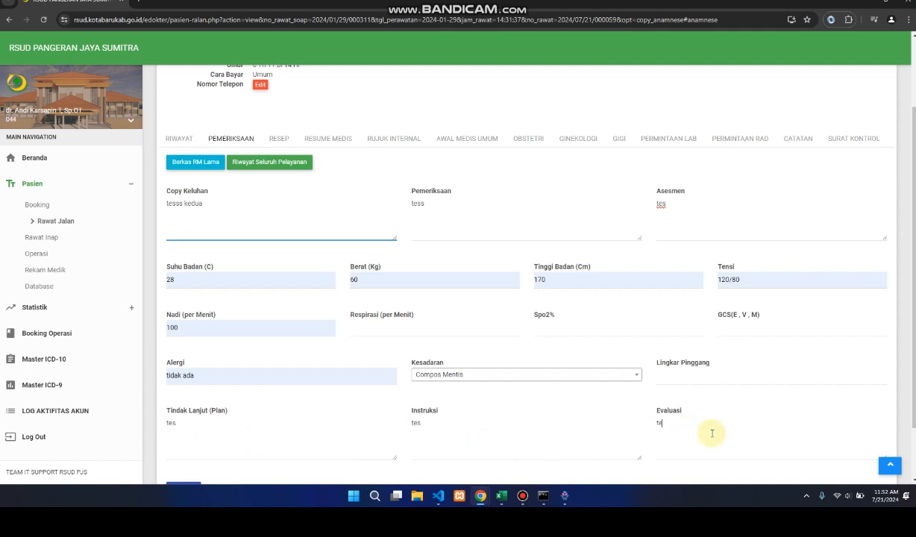
text(s)
- Set the GCS (E, V, M) to 5,4,6 and the consciousness level (Kesadaran) to Compos Mentis
click(731, 327)
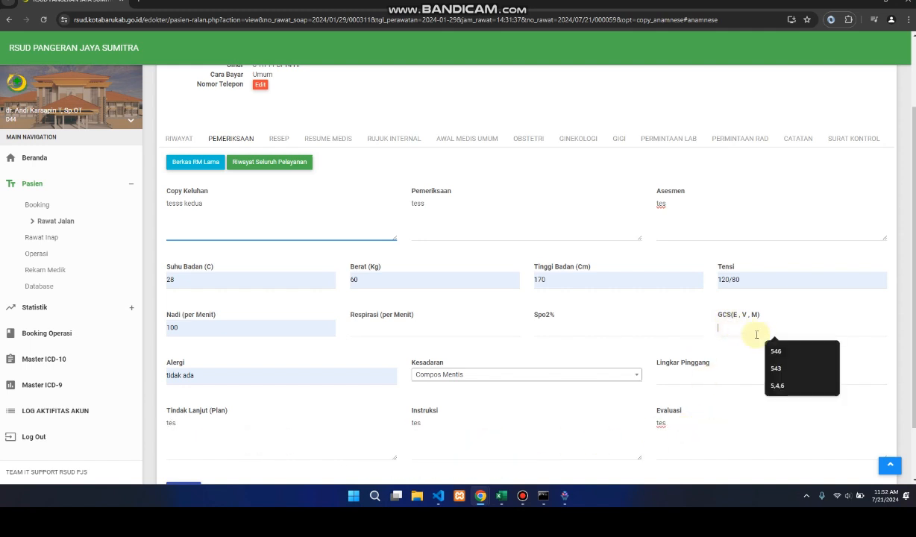
click(780, 388)
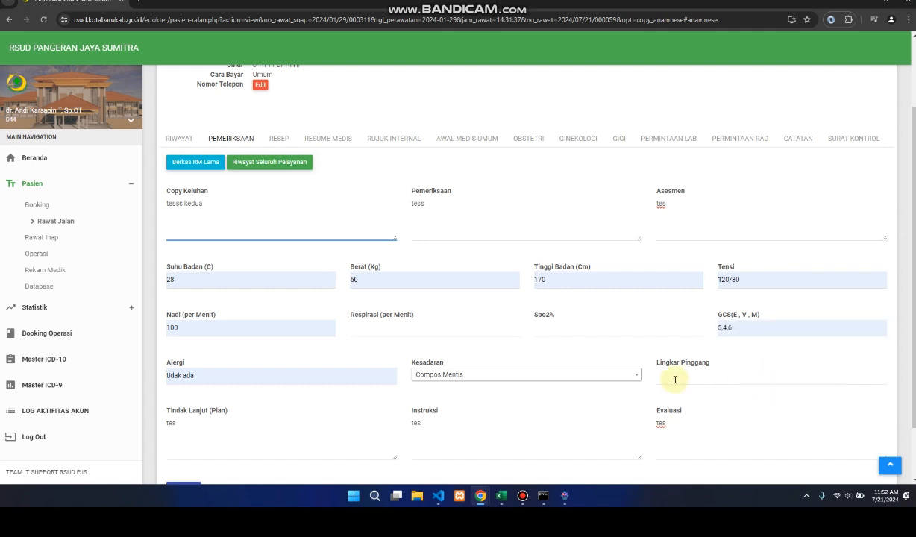
click(488, 376)
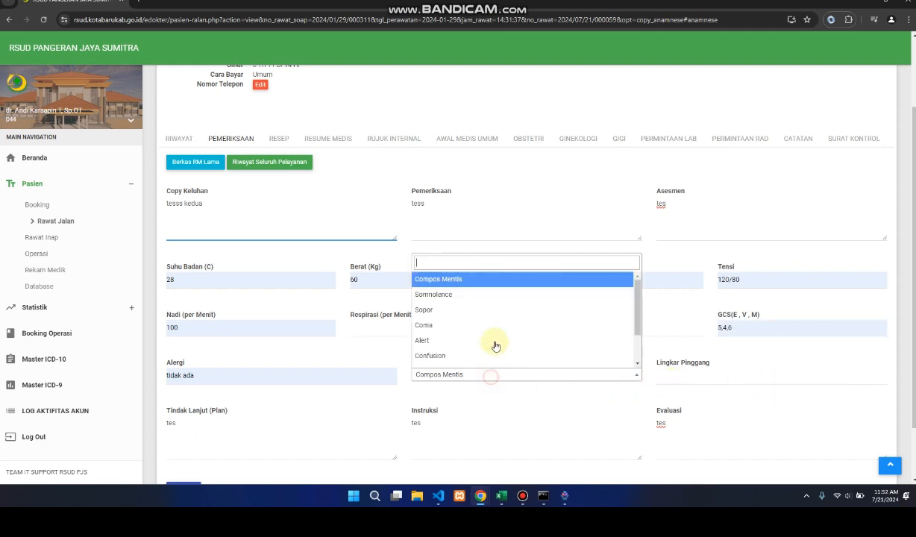
click(488, 274)
- Save the completed SOAP examination form
scroll(294, 289, down, 1)
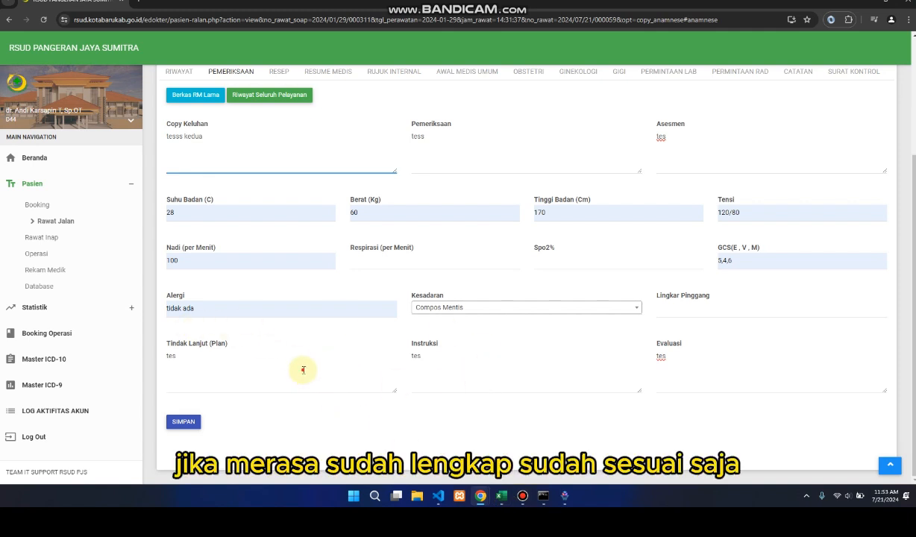
click(303, 370)
click(692, 358)
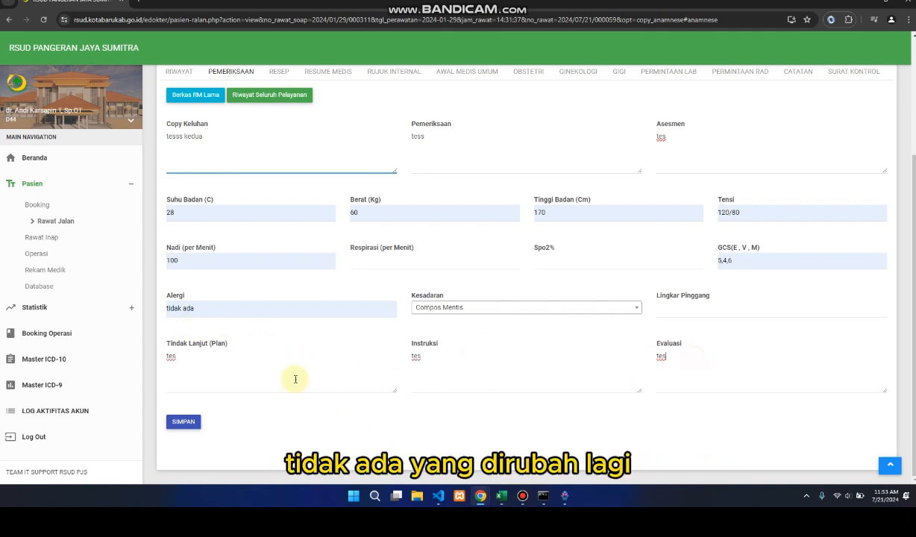
click(184, 421)
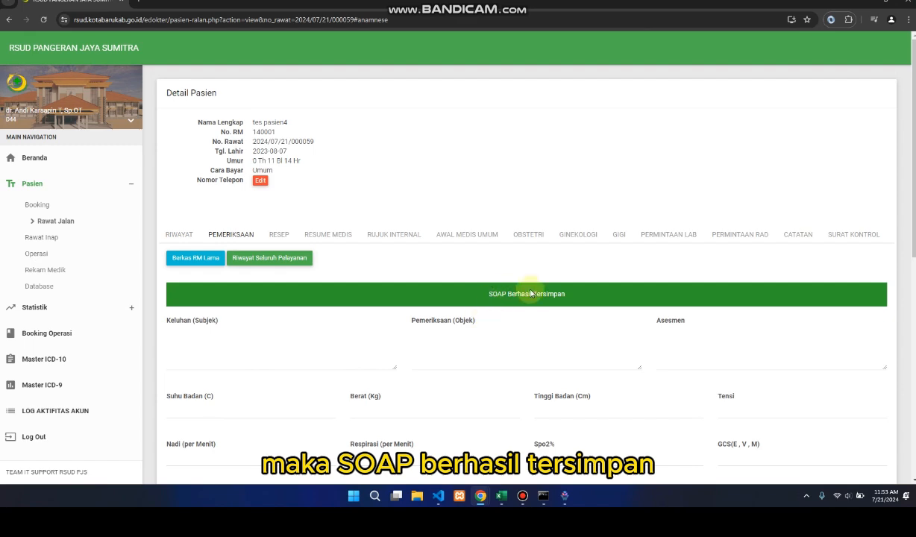
- Open the newest entry in the Riwayat SOAPIE table for editing, save it and check it in the history
scroll(526, 294, down, 6)
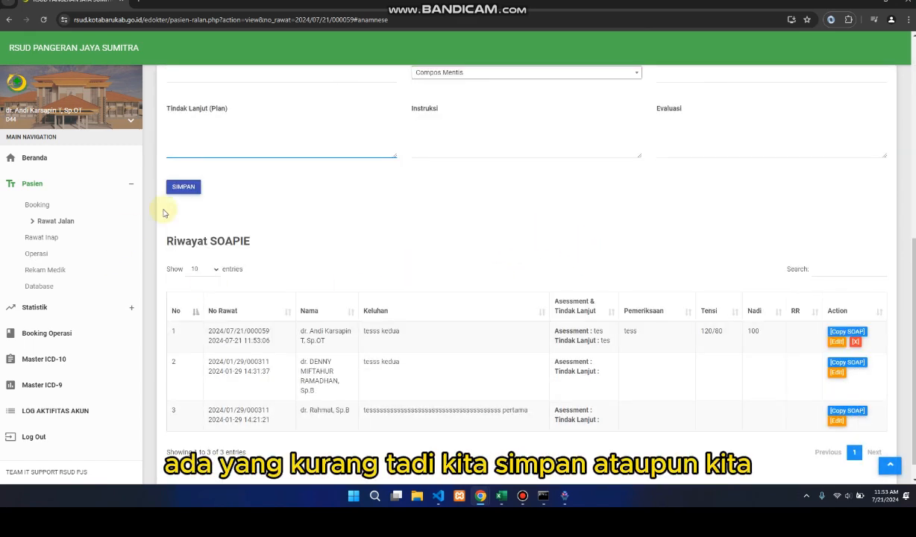
scroll(351, 221, up, 3)
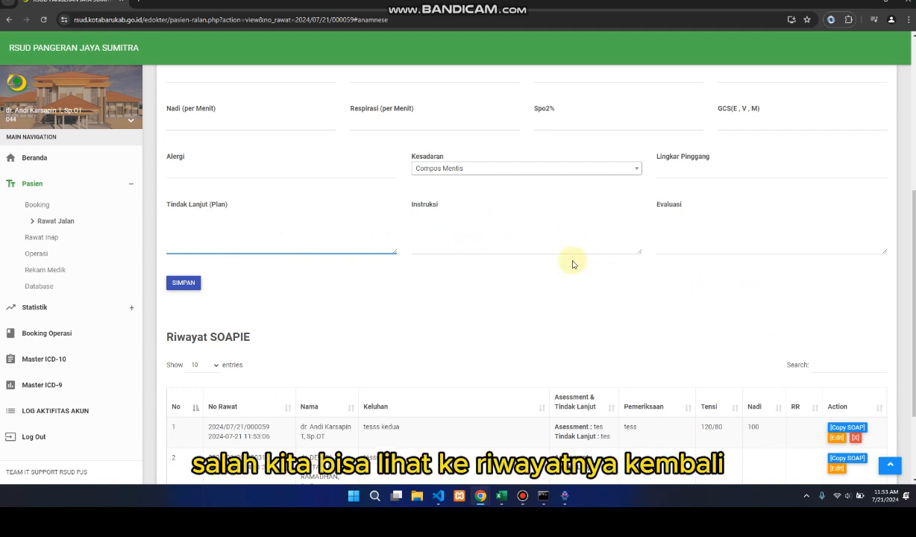
scroll(513, 252, down, 2)
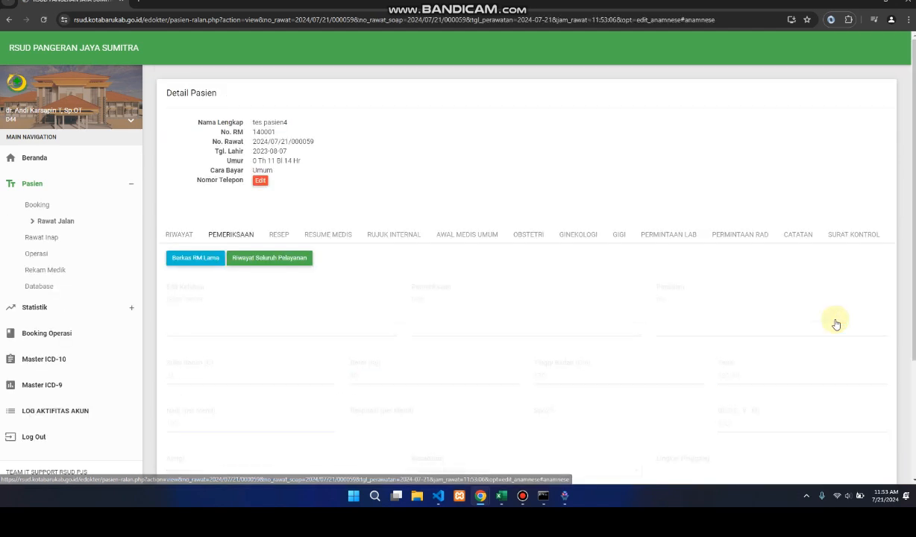
scroll(337, 307, down, 3)
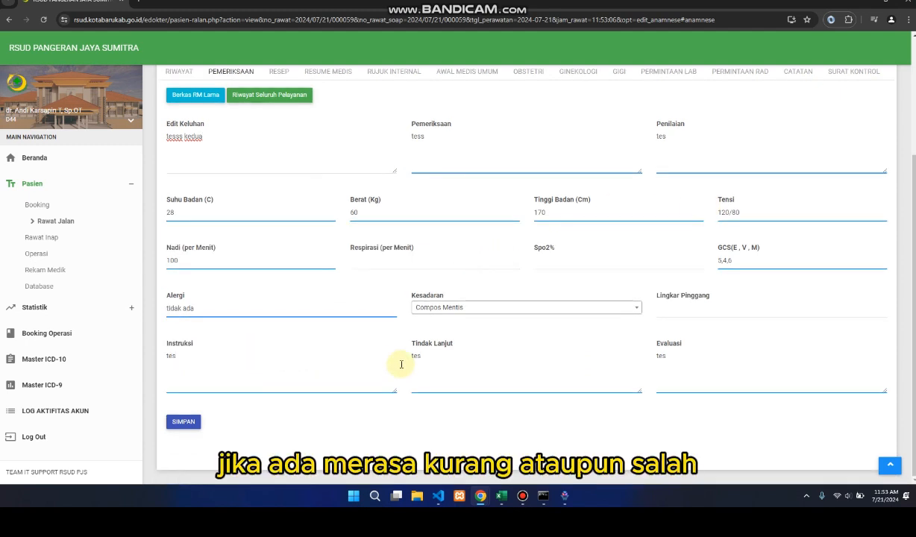
click(192, 421)
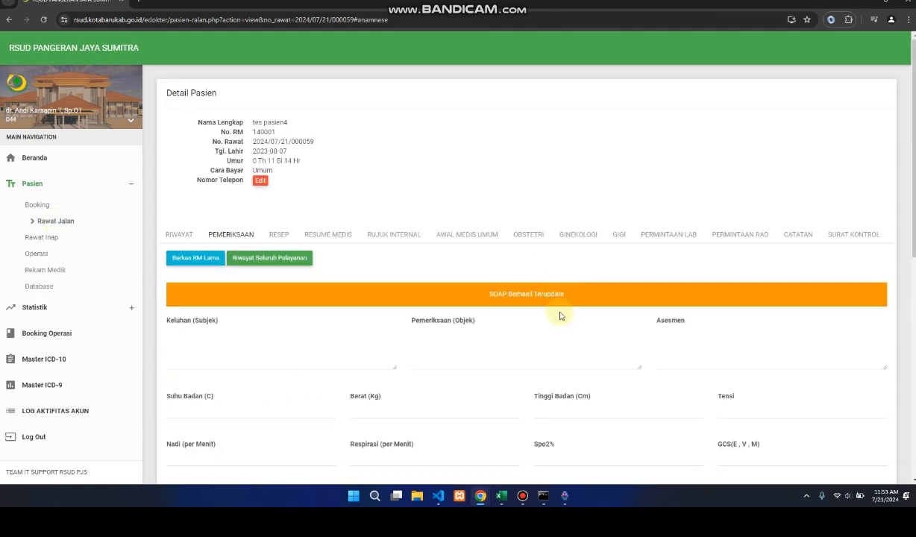
scroll(565, 292, down, 5)
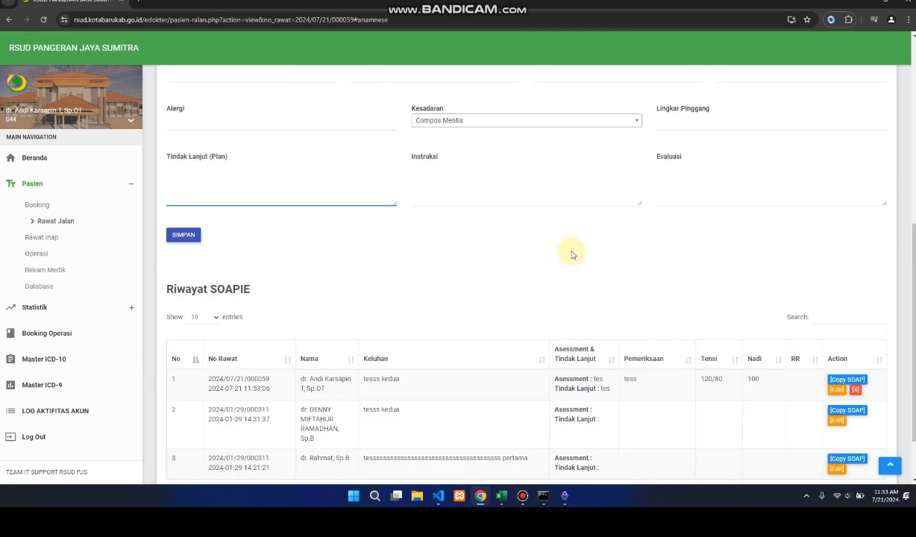
scroll(596, 253, down, 1)
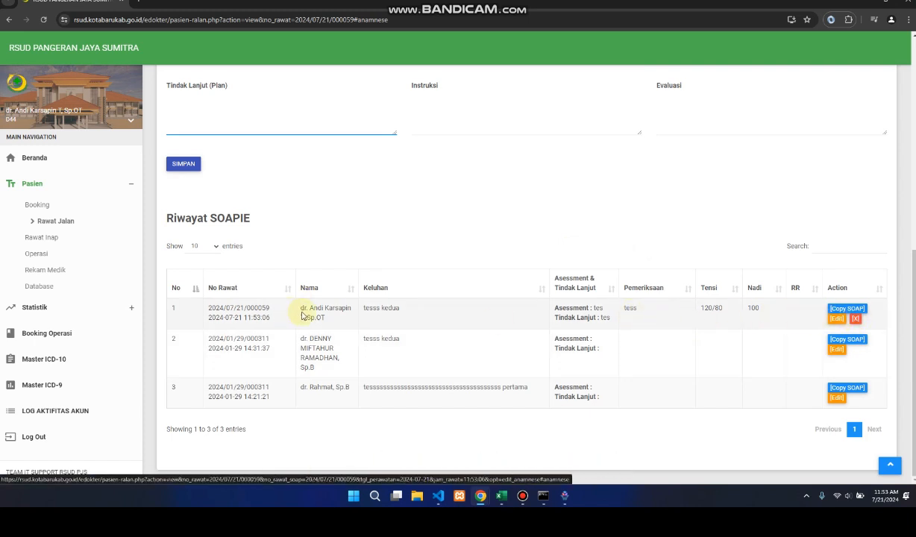
scroll(423, 287, up, 6)
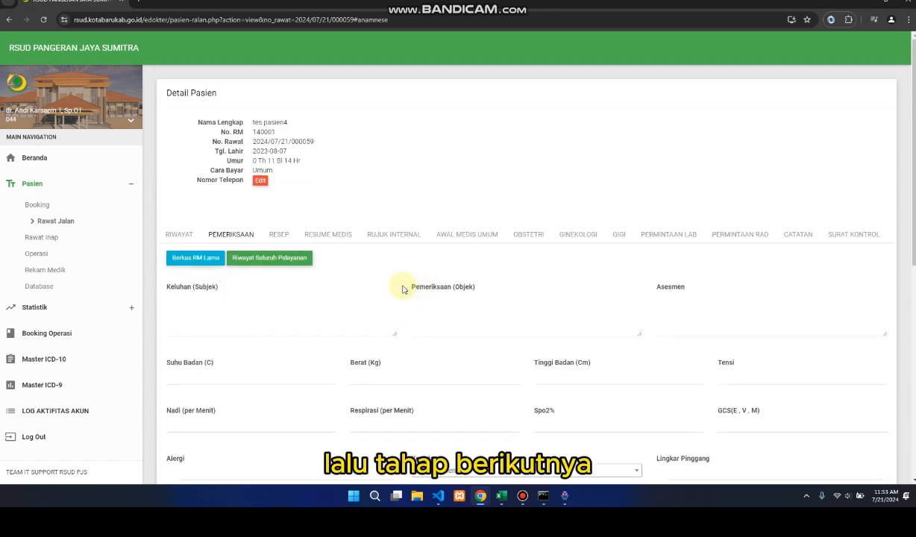
- Open the Diagnosa section of the patient's Resume Medis and set the priority to Diagnosa Ke-1
click(339, 239)
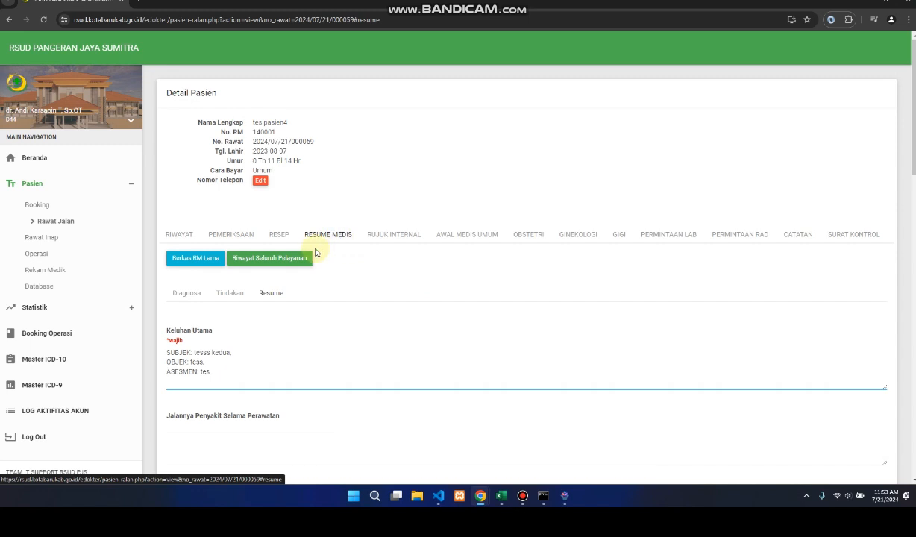
click(187, 294)
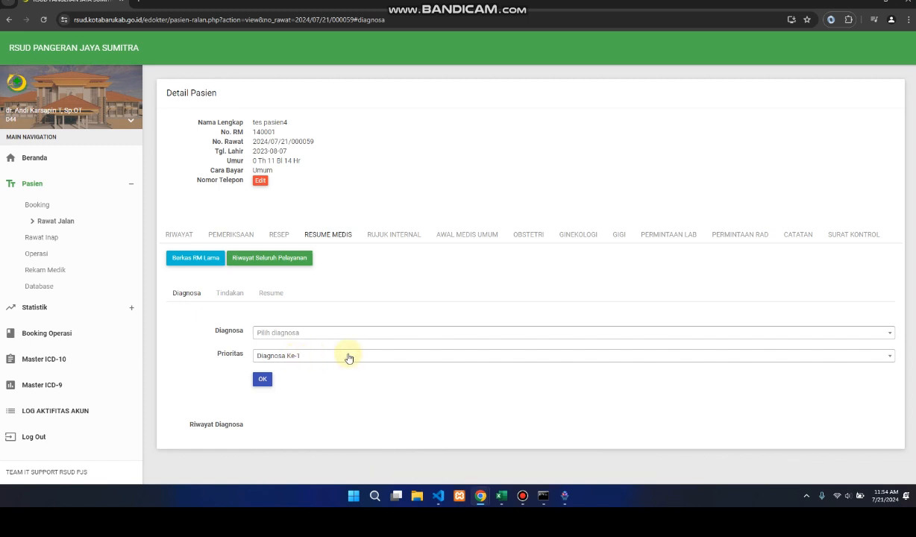
click(302, 355)
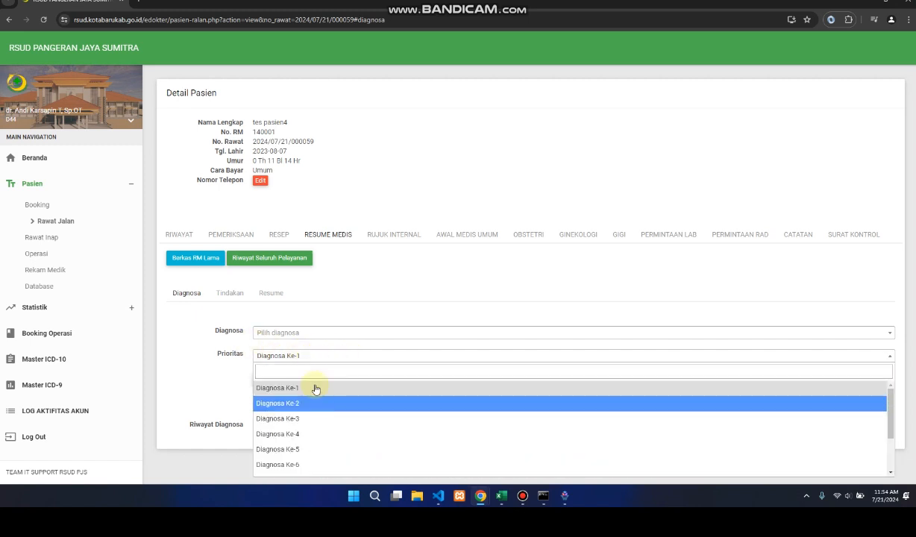
click(322, 356)
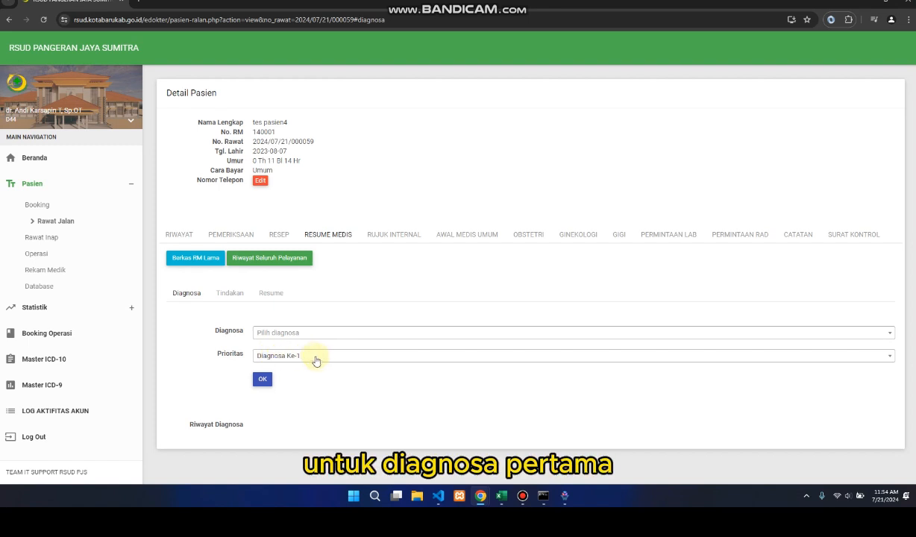
click(311, 357)
click(289, 355)
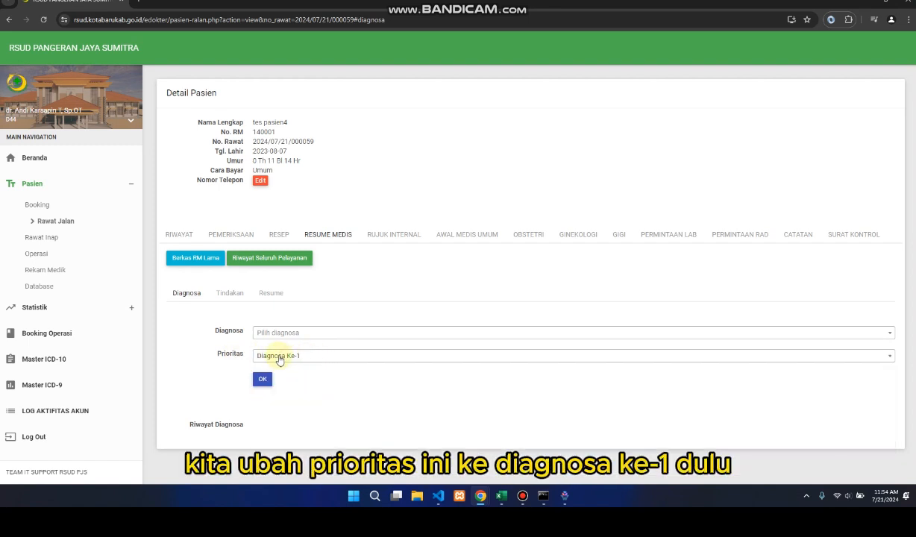
click(279, 360)
click(307, 386)
- Find diagnoses matching "a01" and add A01.1 - Paratyphoid fever A as the first diagnosis
click(301, 334)
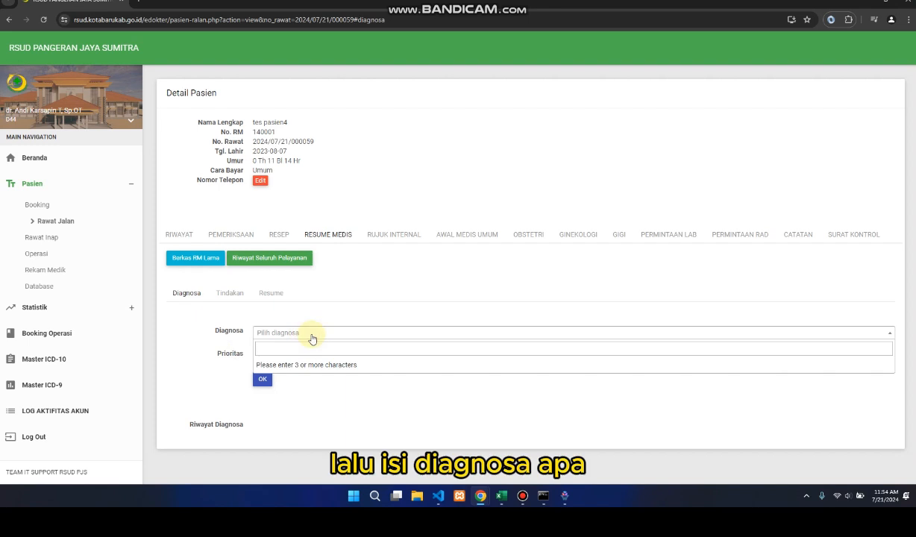
text(a01)
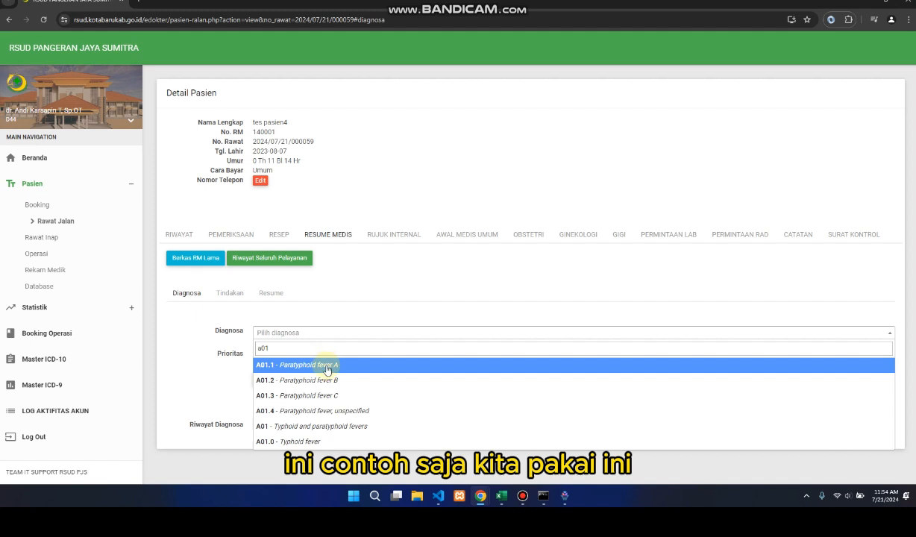
click(325, 367)
click(262, 380)
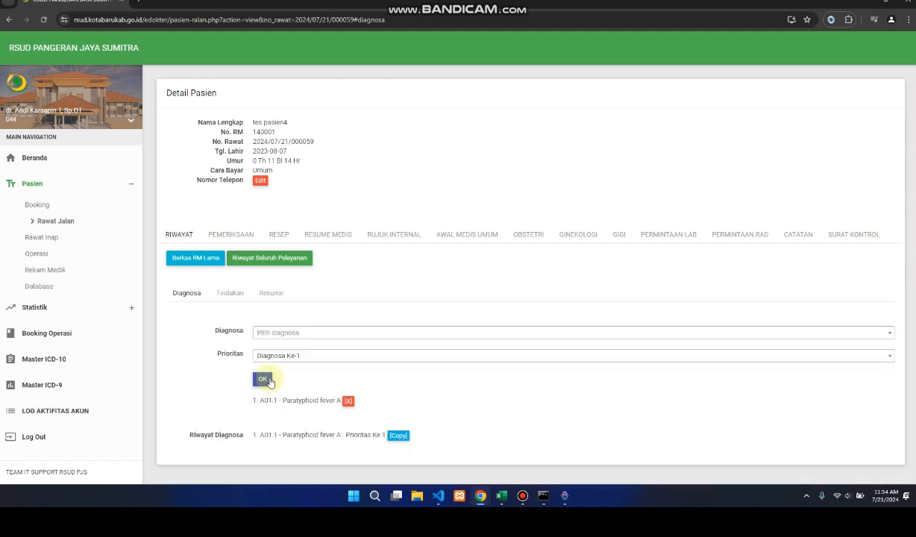
drag(250, 401, 342, 402)
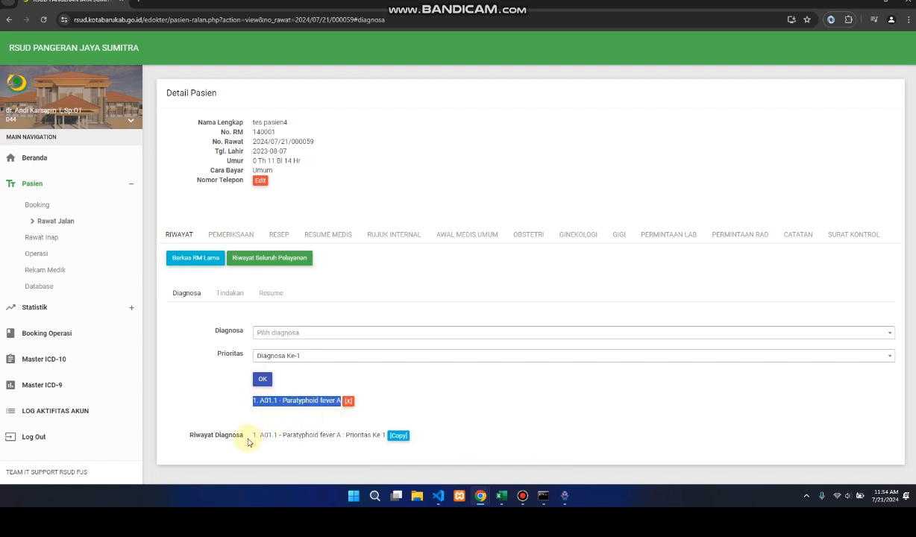
drag(253, 434, 380, 430)
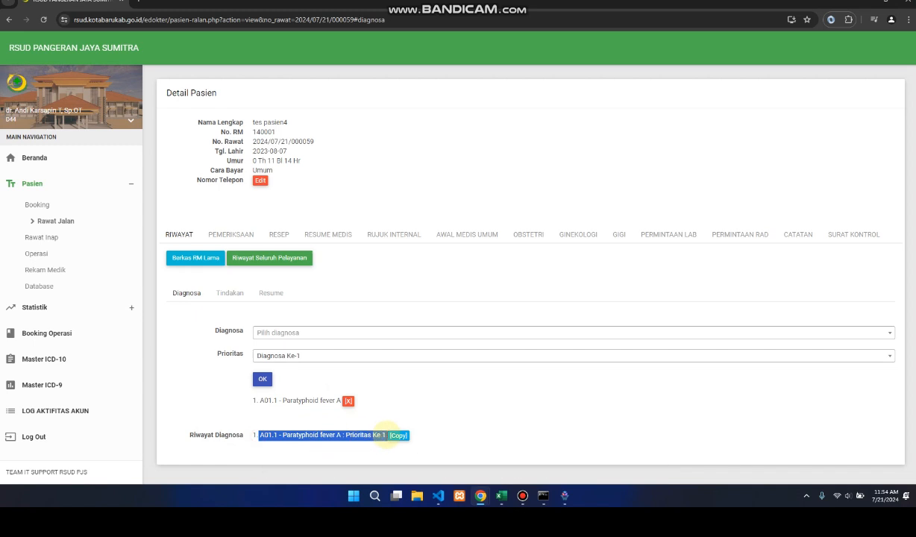
click(319, 430)
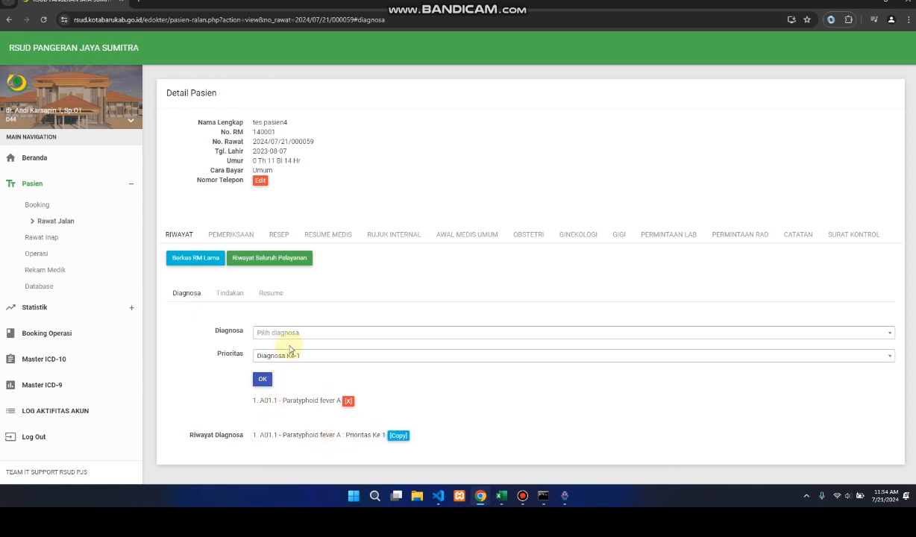
- Add A01.3 - Paratyphoid fever C with the priority Diagnosa Ke-2, searching the diagnoses for "a01"
click(289, 355)
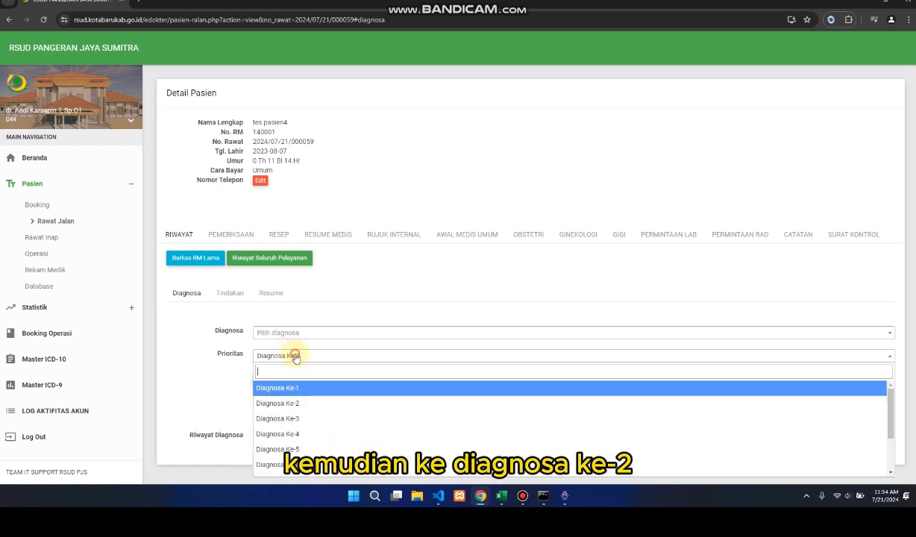
click(306, 403)
click(290, 333)
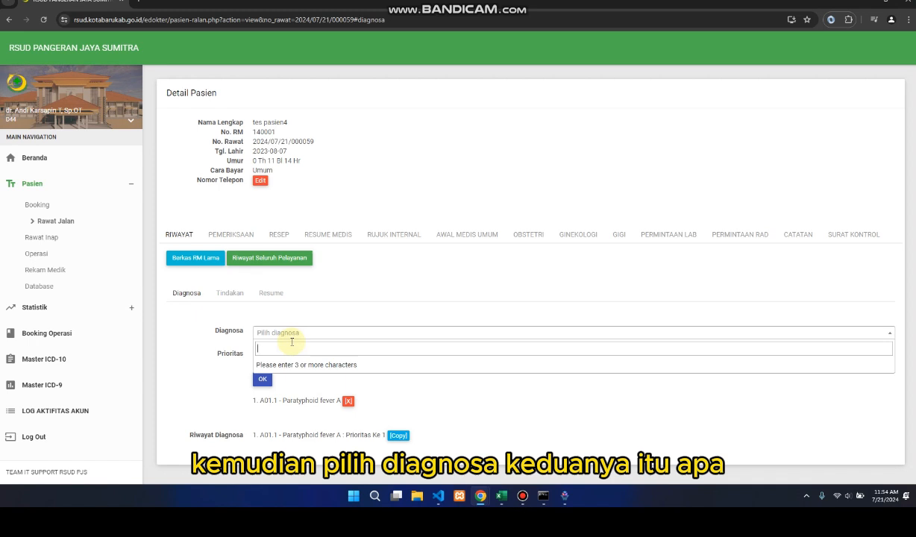
text(a01)
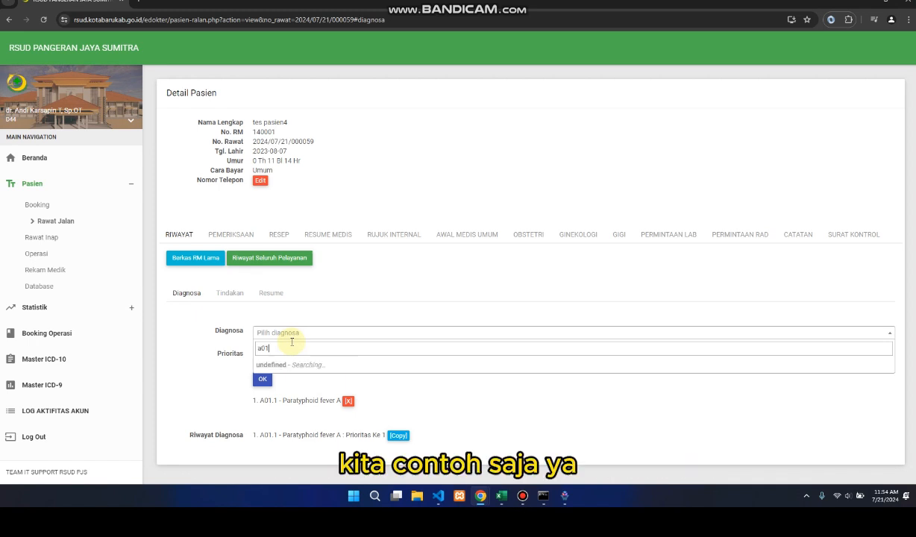
click(323, 392)
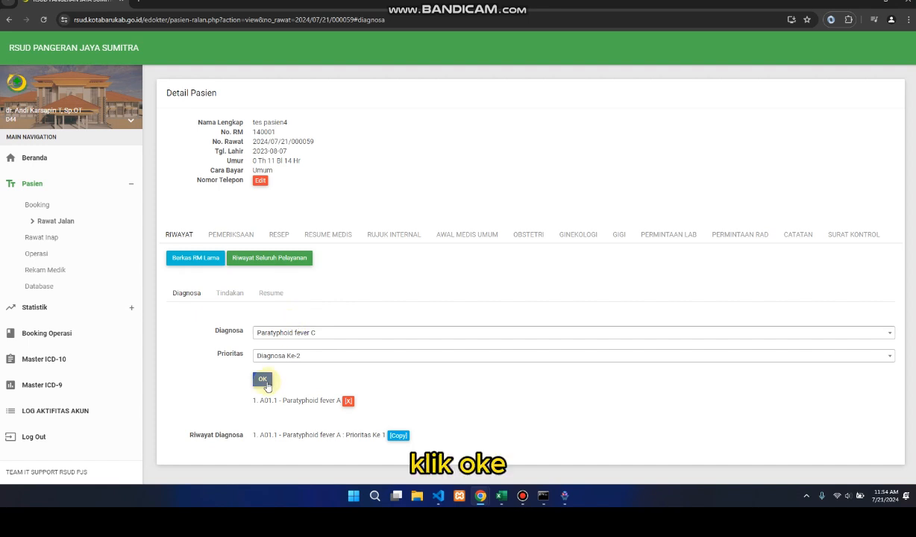
click(266, 383)
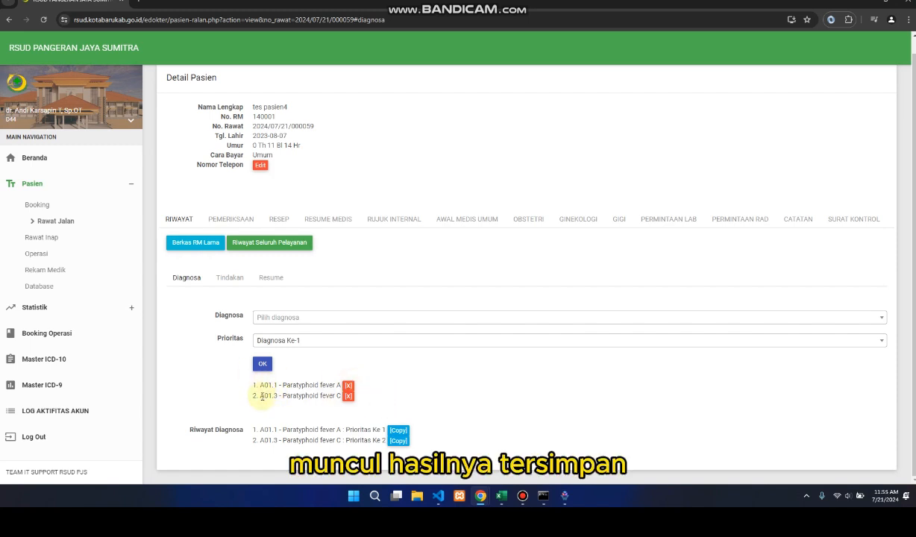
drag(261, 396, 332, 396)
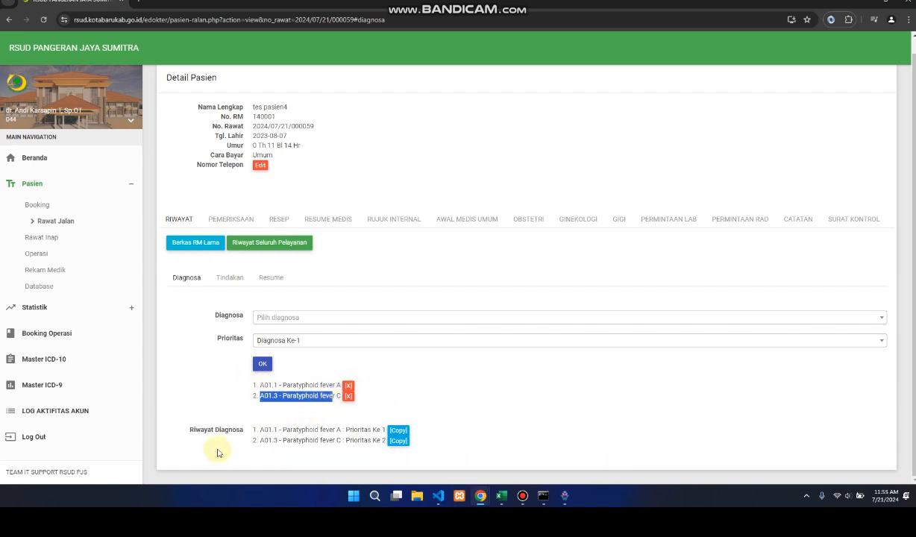
drag(259, 440, 382, 441)
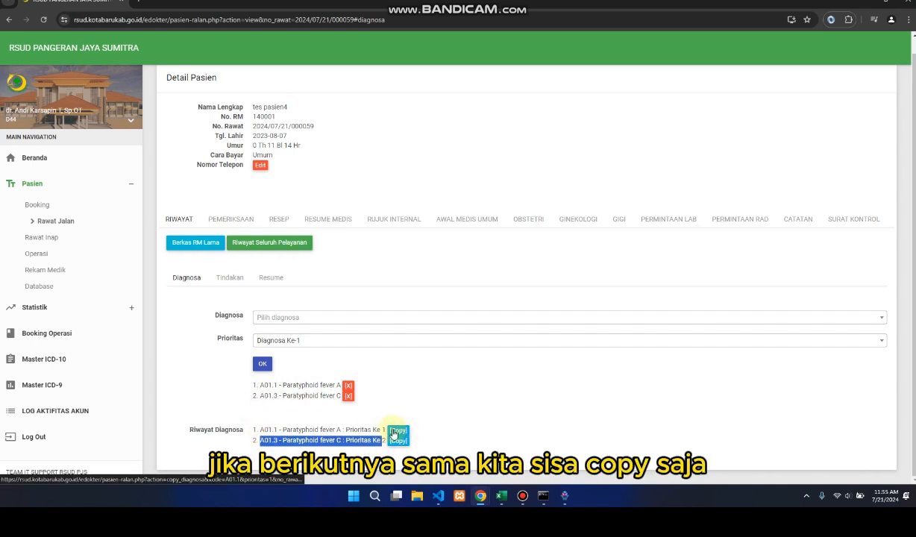
click(342, 427)
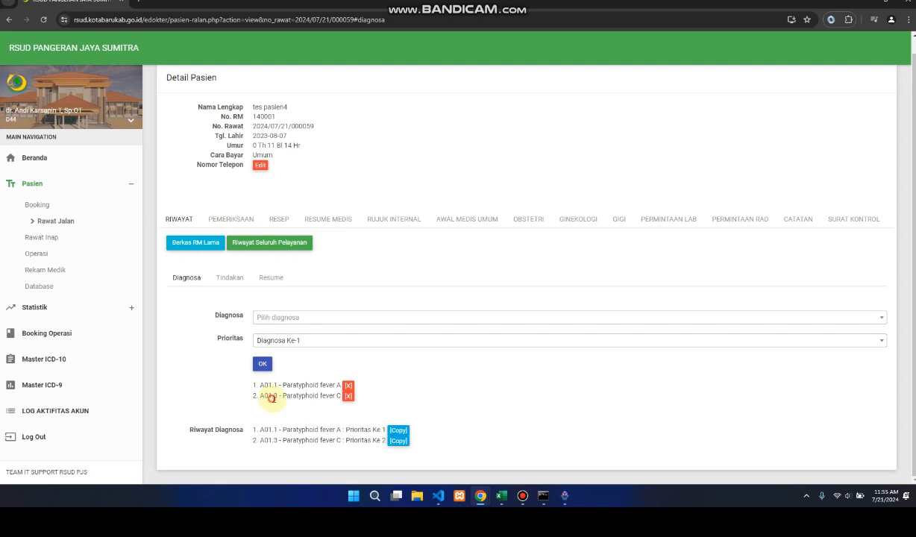
drag(272, 399, 320, 395)
click(287, 376)
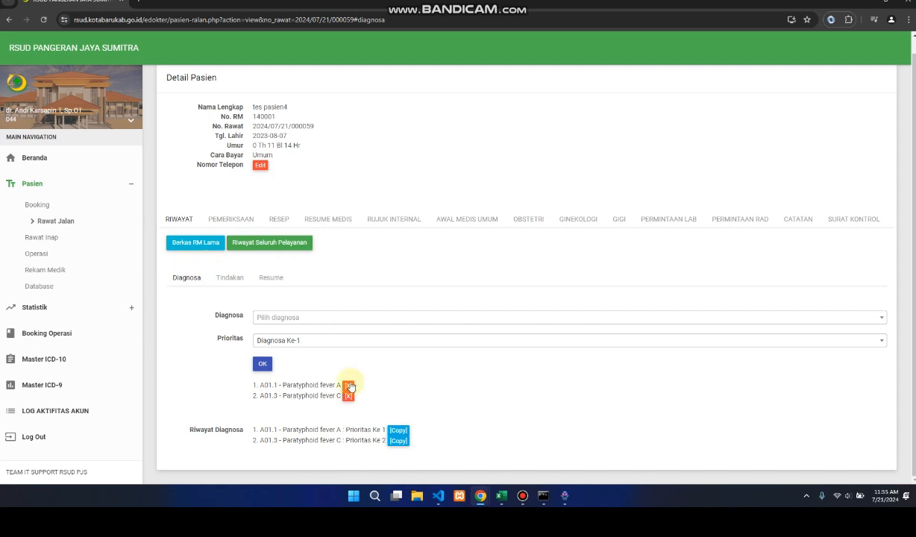
- In the Tindakan section, find ICD9 procedures matching "94.1" and save 94.13 - Psychiatric commitment evaluation with the priority Prosedur Ke-1
click(226, 280)
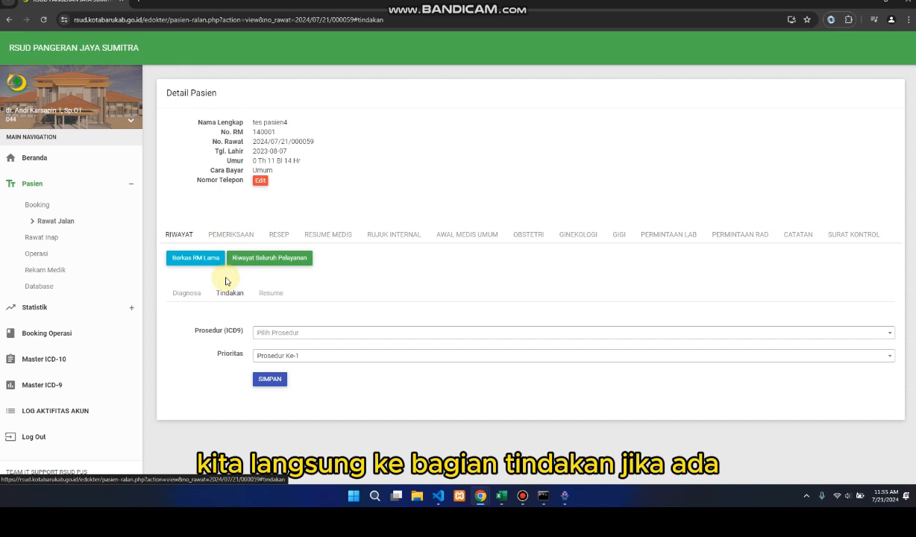
click(319, 357)
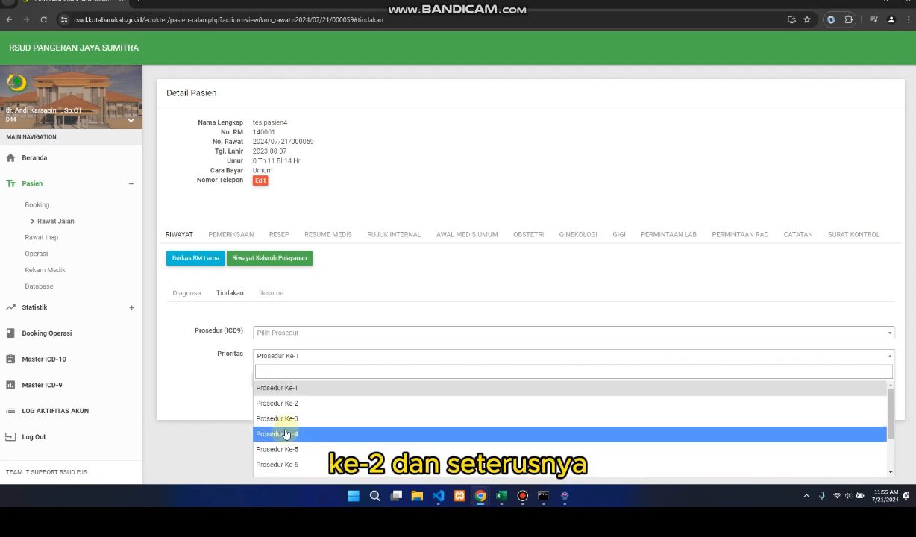
click(311, 356)
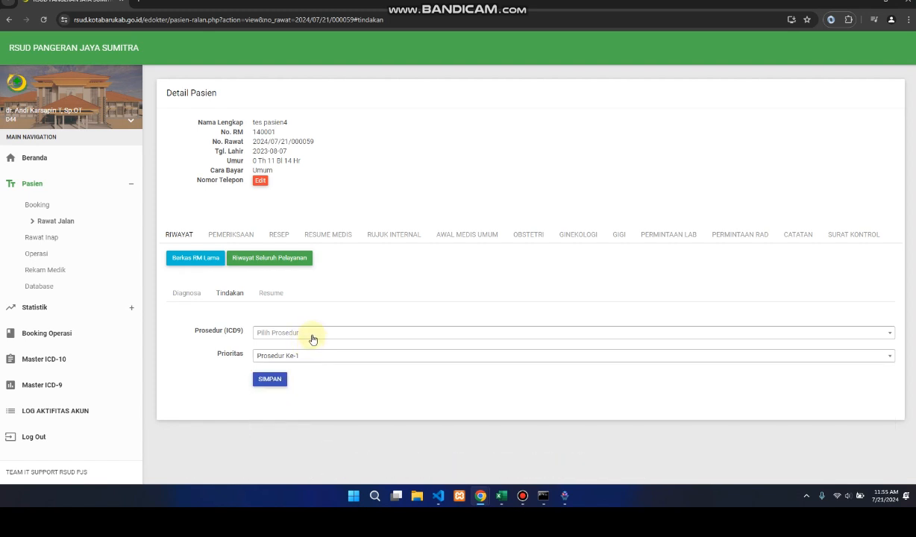
click(312, 333)
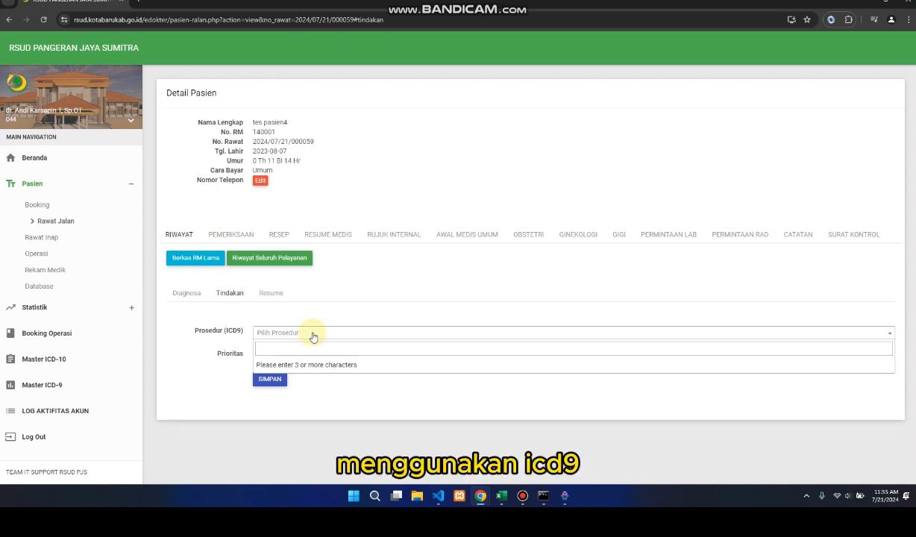
text(94)
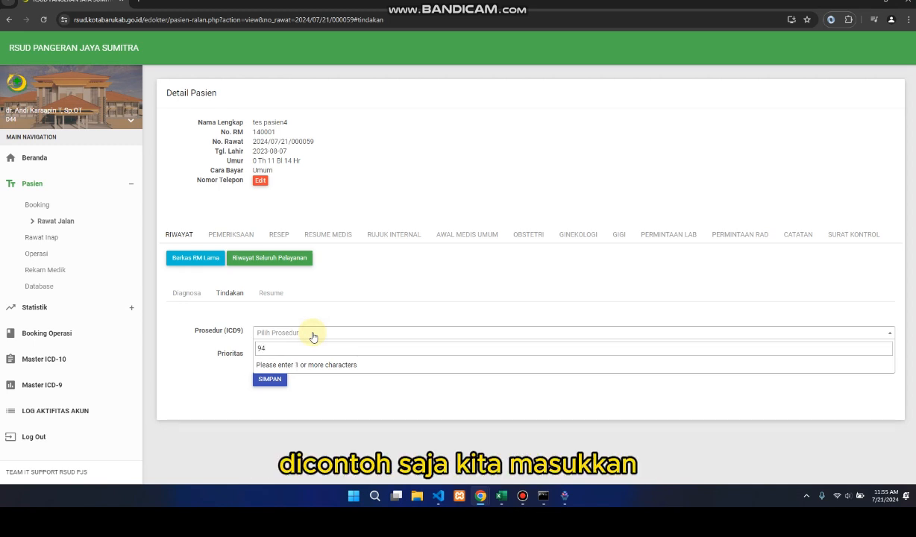
text(.1)
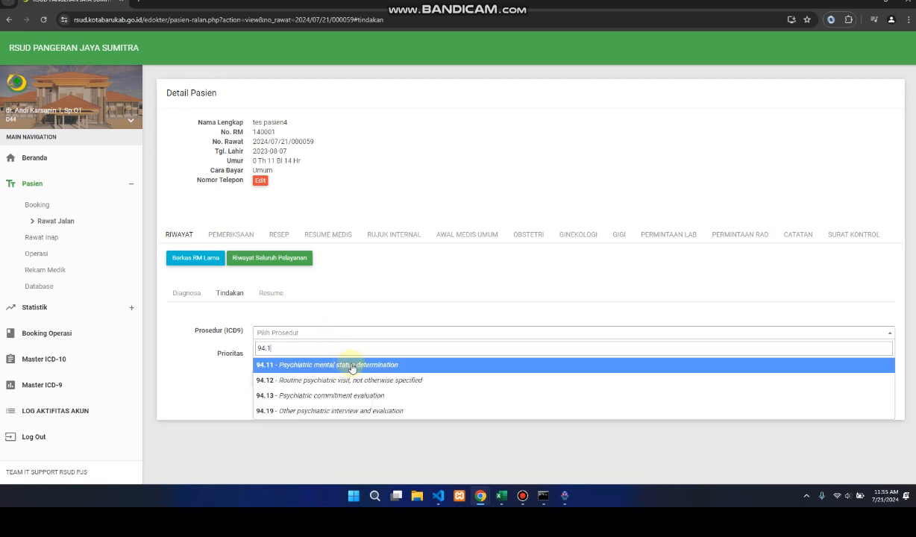
click(362, 395)
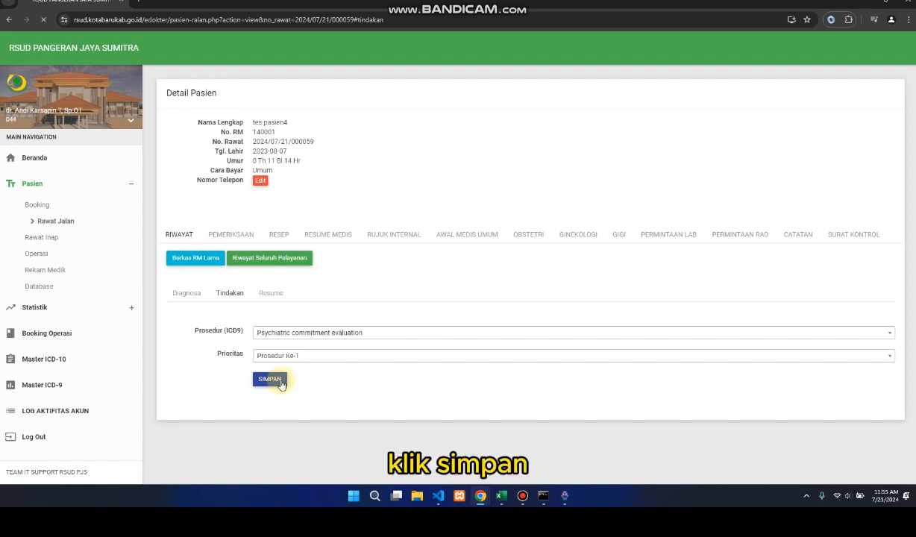
click(280, 382)
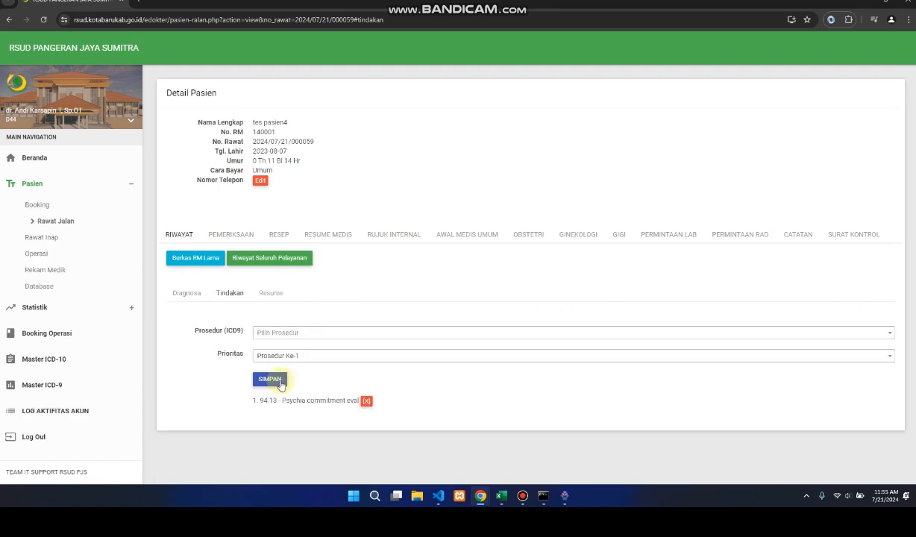
drag(256, 401, 348, 401)
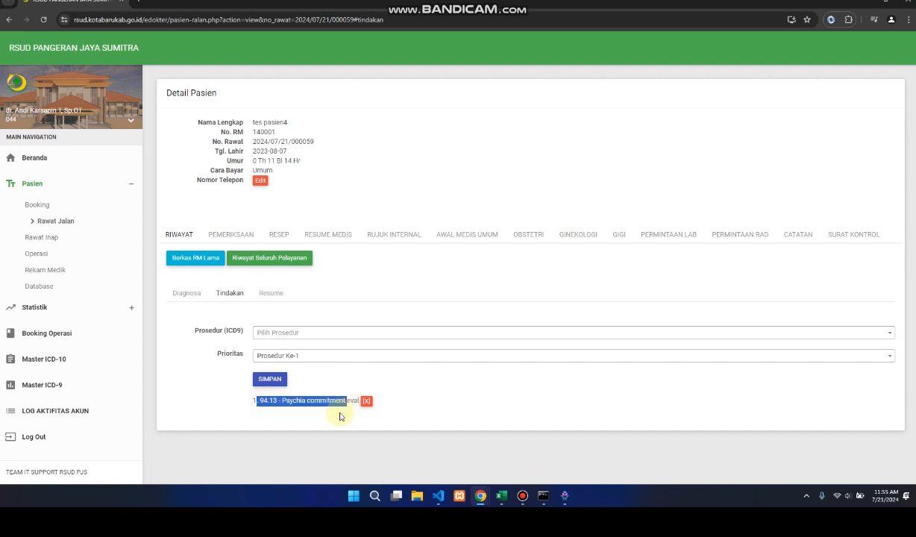
click(340, 416)
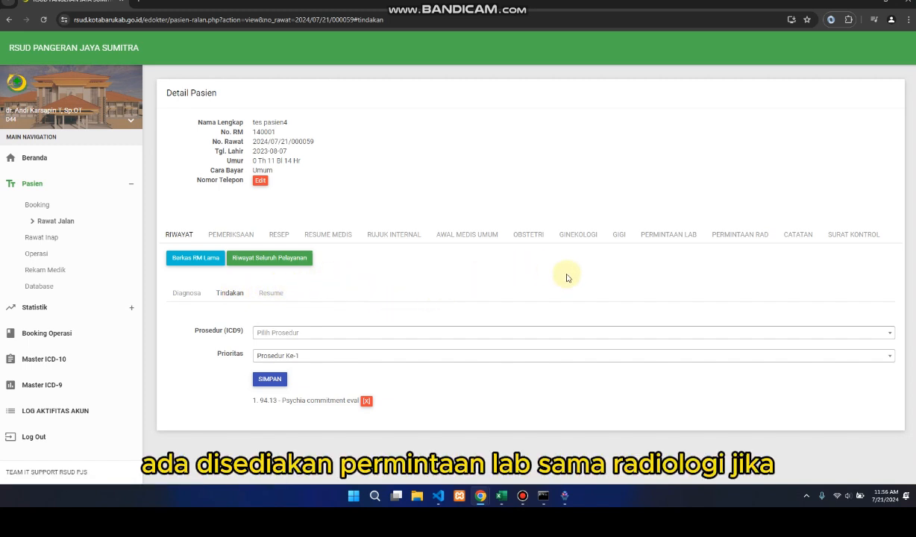
- Open the patient's laboratory request form (Permintaan Lab) and set Klinis to tes1
click(668, 243)
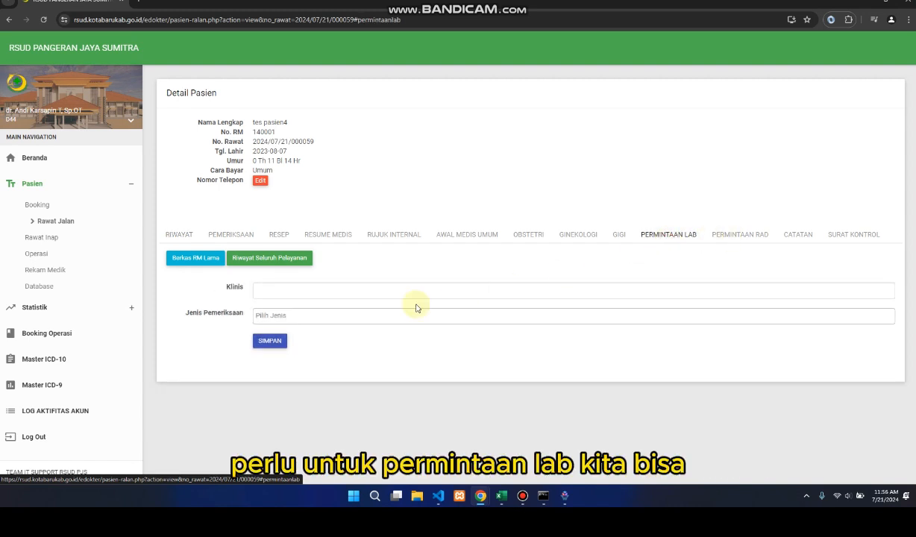
click(325, 289)
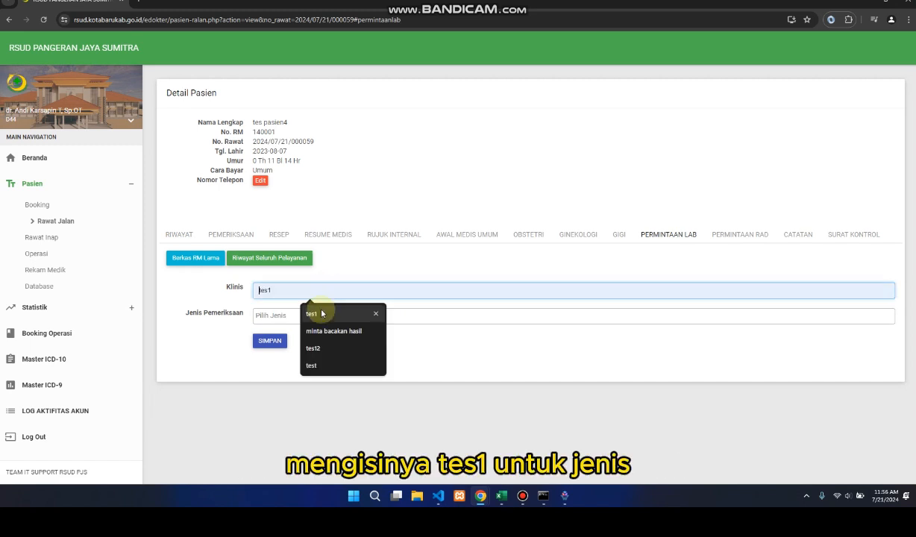
click(314, 313)
click(311, 314)
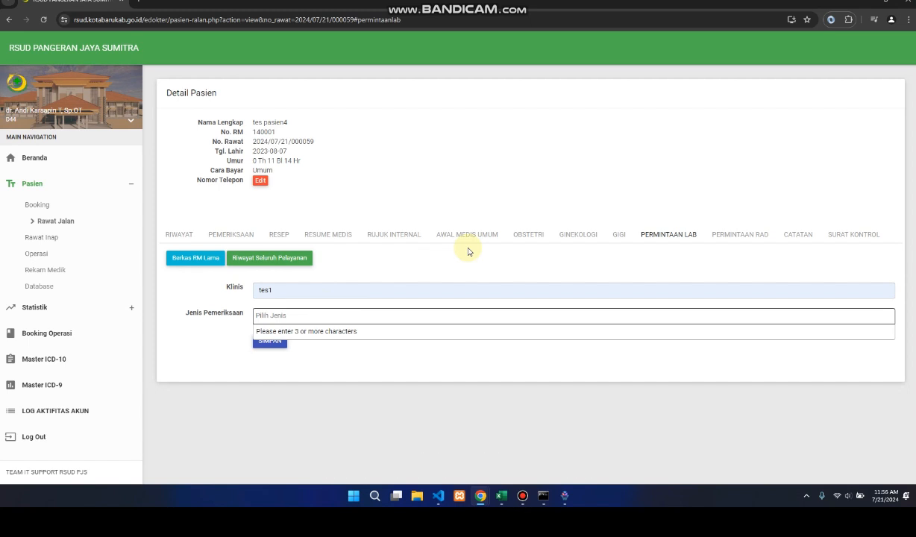
text(lab)
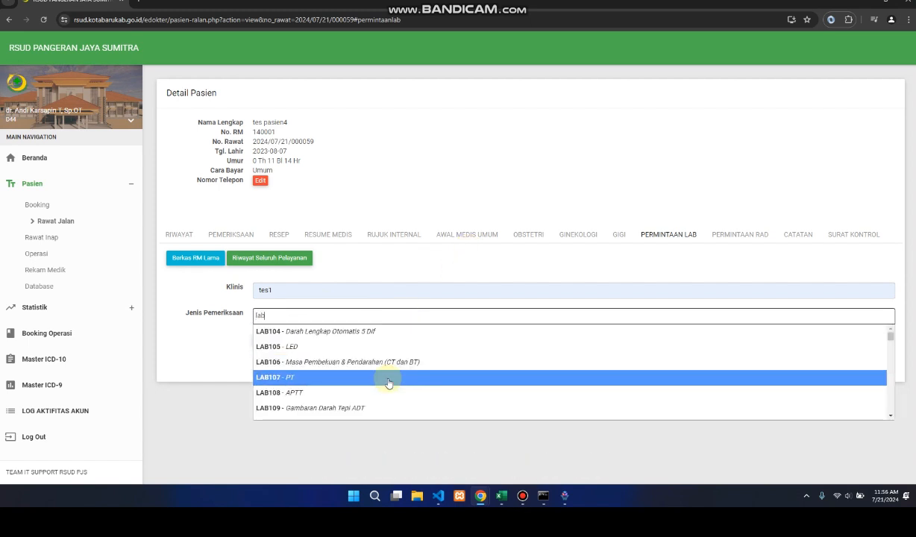
scroll(384, 382, down, 1)
scroll(364, 409, down, 1)
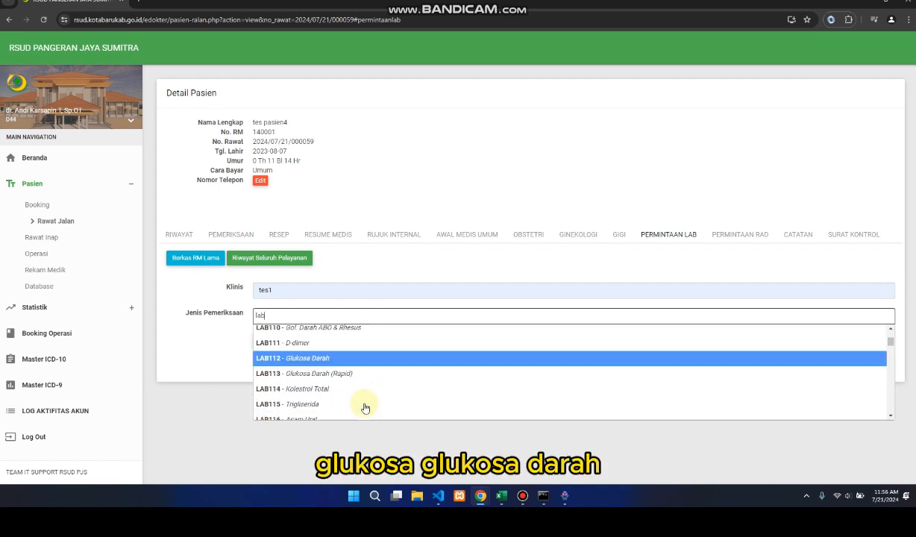
click(354, 366)
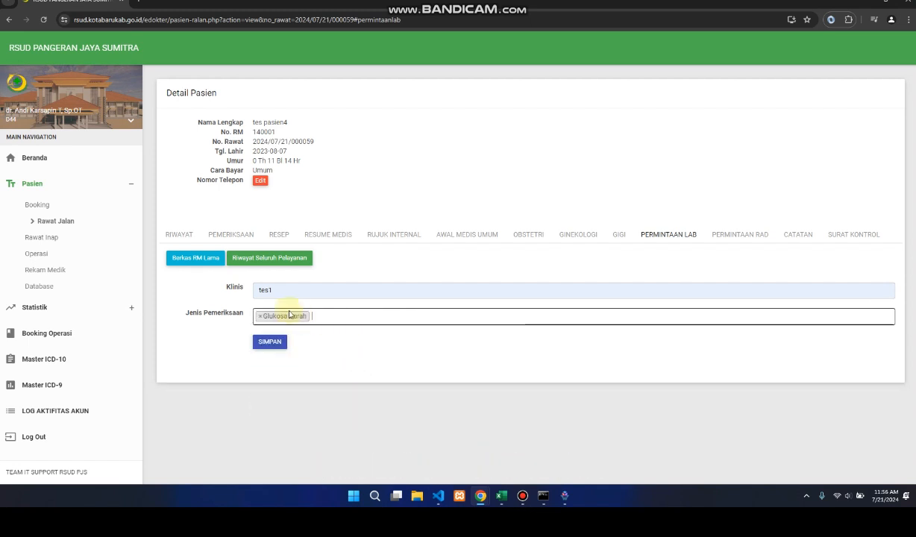
click(260, 316)
- Find lab examination types matching "glukosa", choose LAB113 - Glukosa Darah (Rapid) and save the laboratory request
click(278, 314)
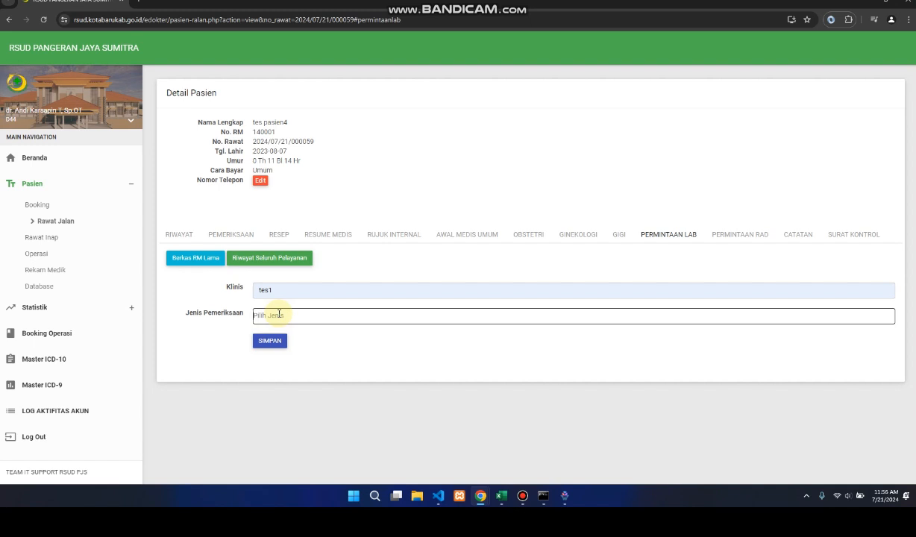
text(glukosa)
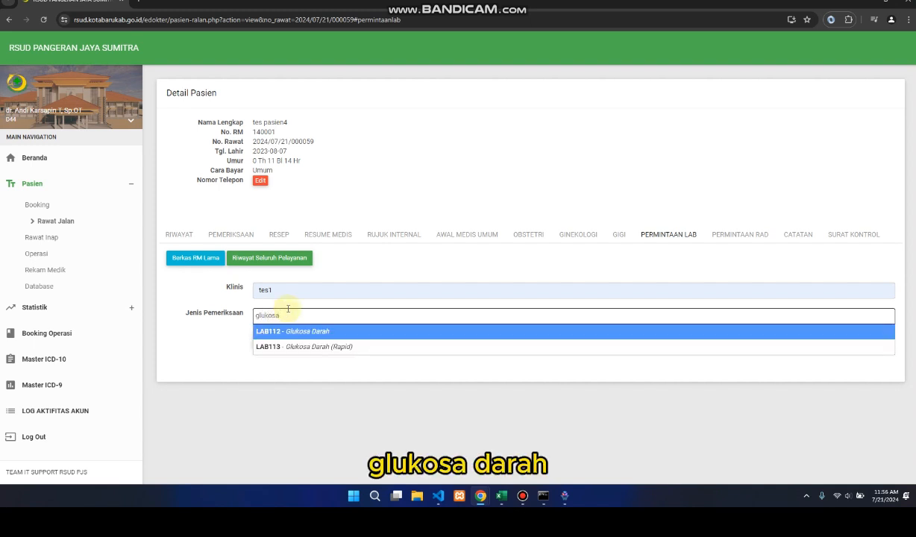
click(315, 347)
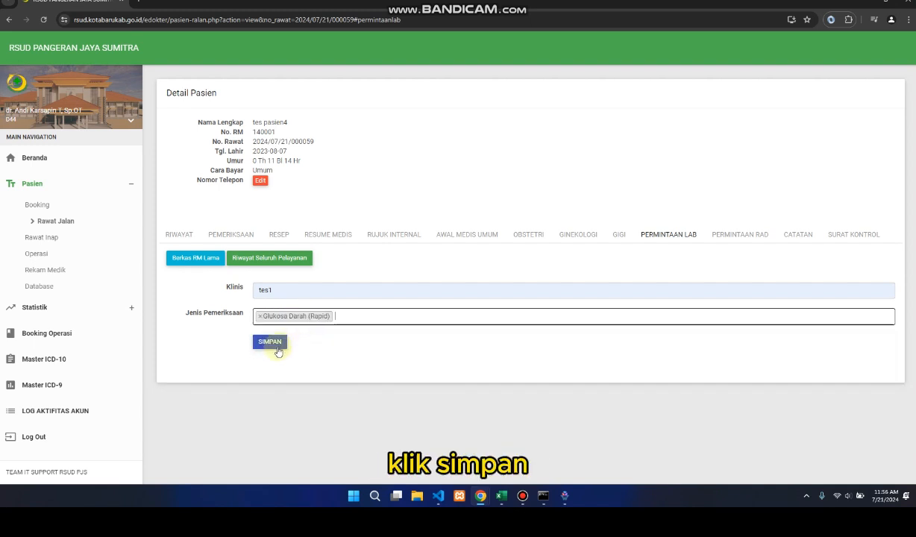
click(279, 346)
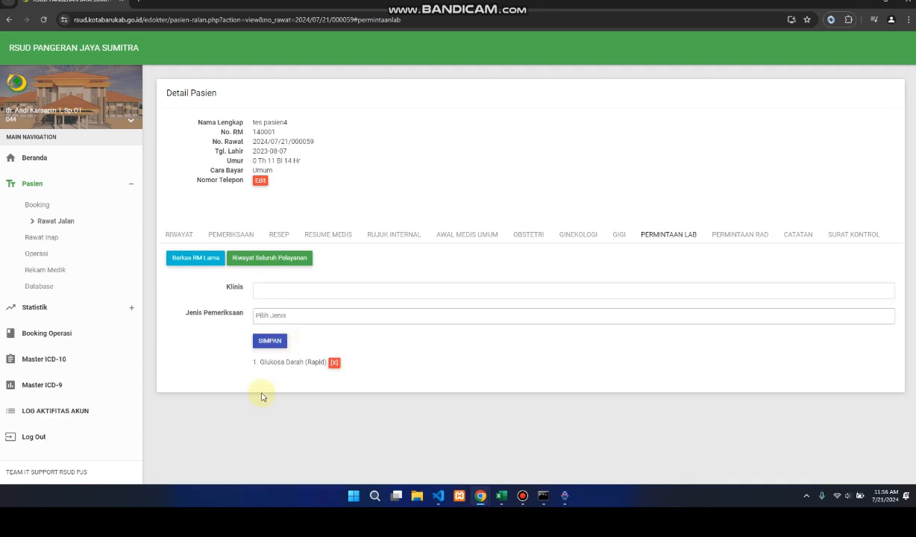
drag(255, 364, 314, 361)
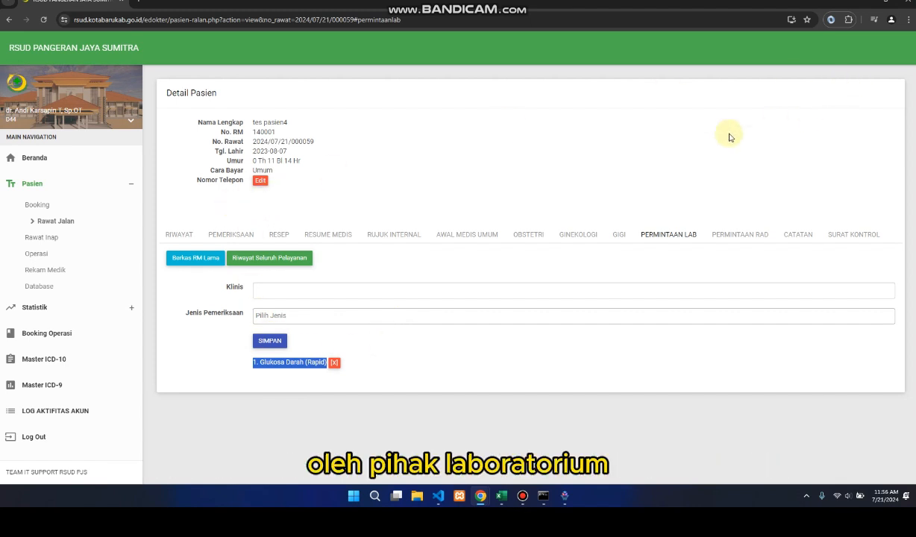
- Submit a radiology request (Permintaan Rad) with Klinis tes1 and the examination RAD01 - Foto thorax, searching the types for "rad"
click(743, 237)
click(307, 290)
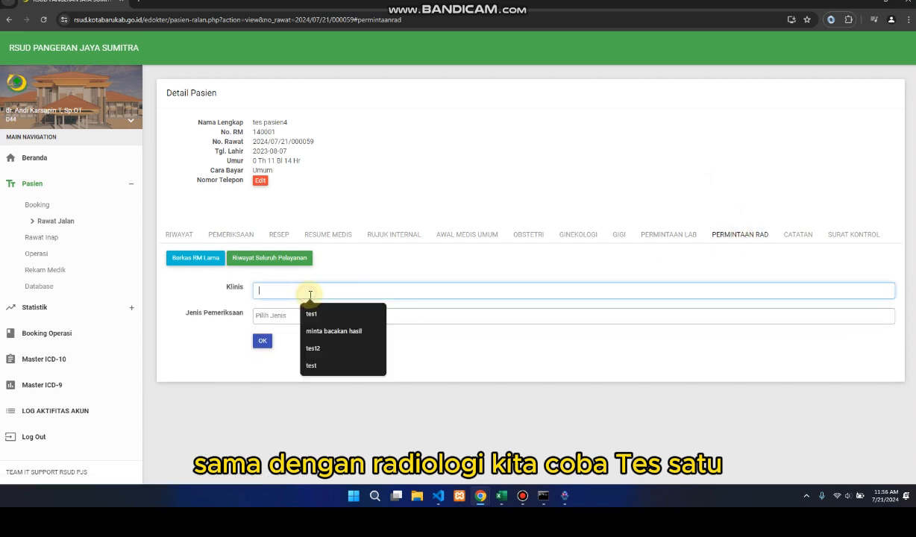
text(tes1)
click(328, 313)
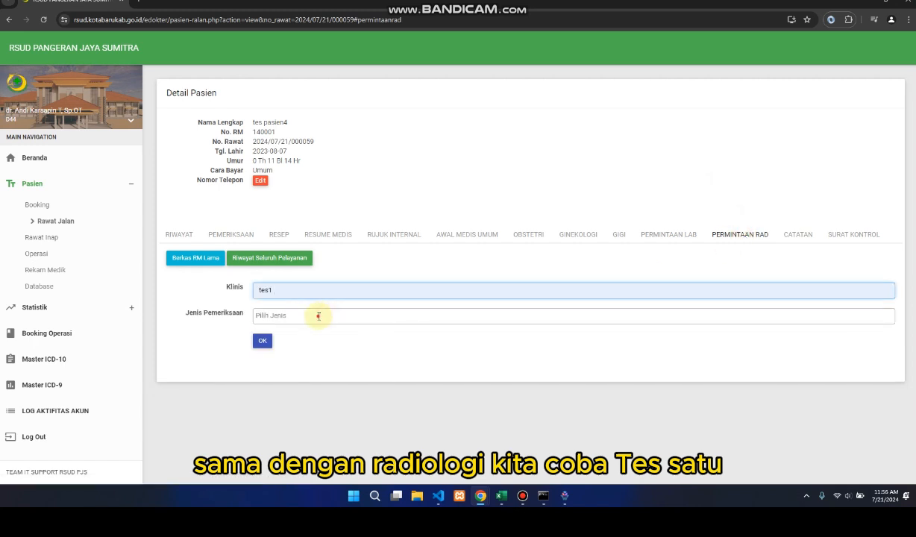
click(318, 316)
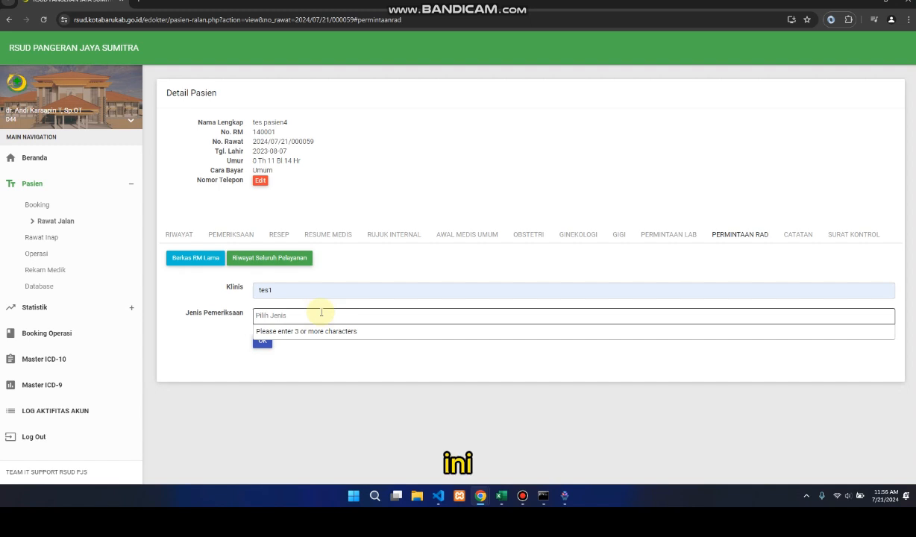
text(rad)
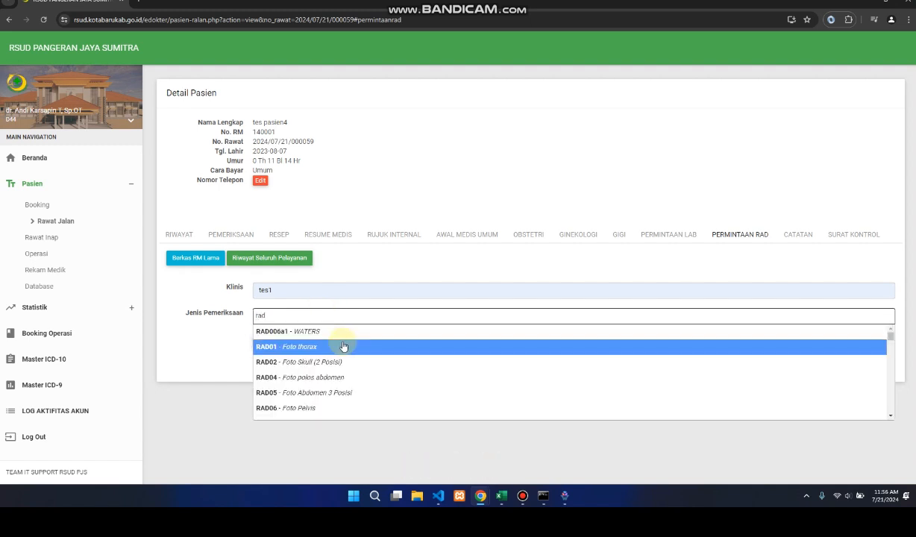
click(343, 346)
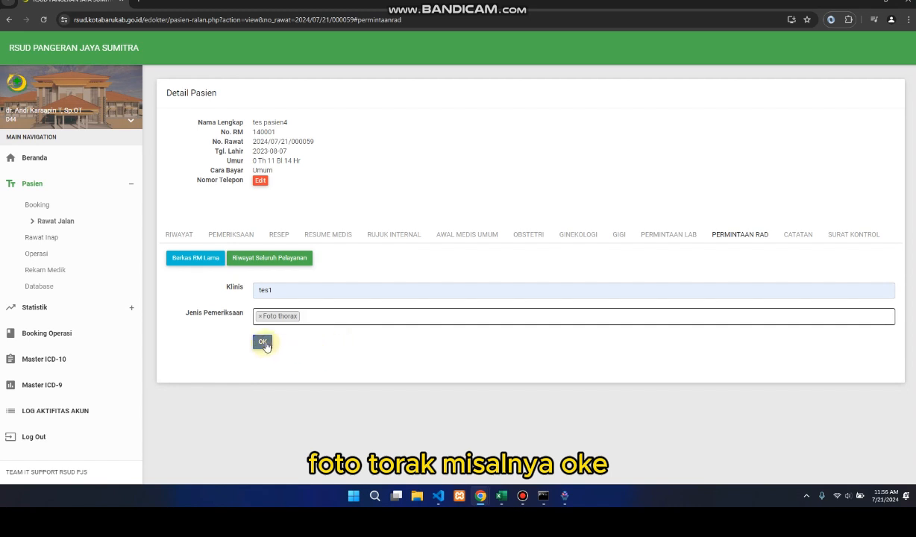
click(263, 343)
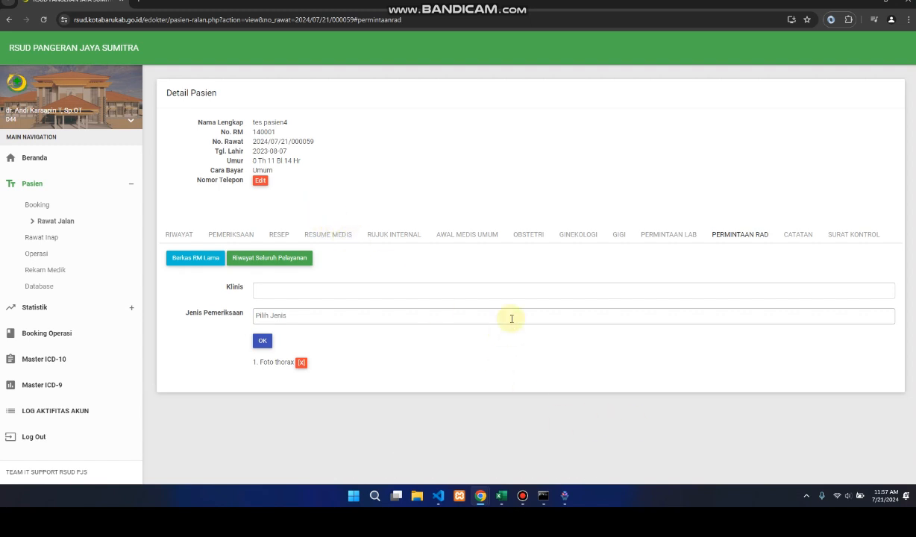
- Check the saved lab request, and examine the Resume Medis form's complaint, radiology result, laboratory result, diagnosis and procedure fields
click(667, 234)
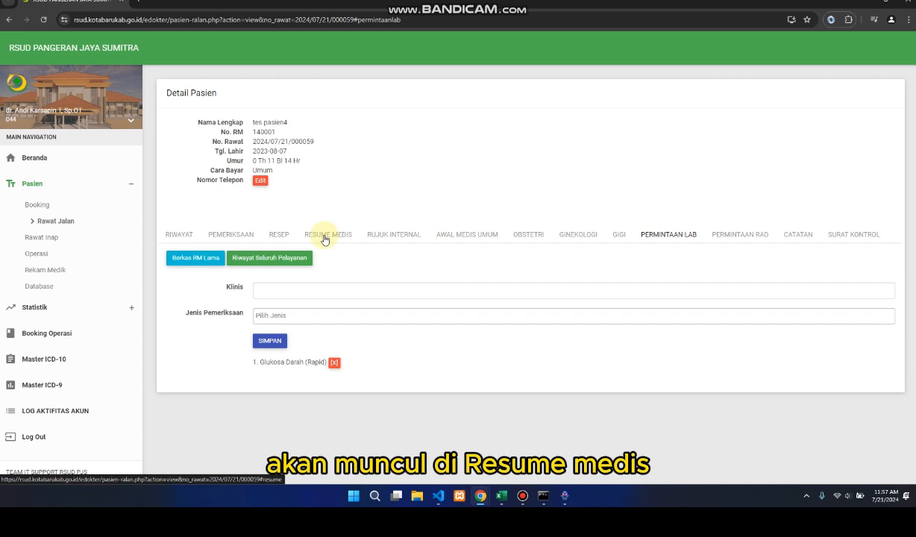
click(326, 234)
scroll(286, 298, down, 3)
scroll(278, 317, up, 2)
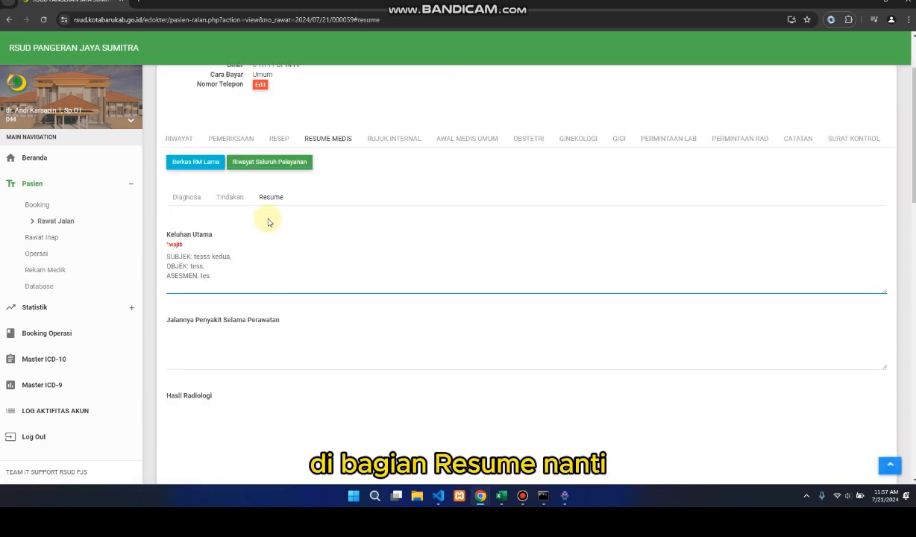
scroll(272, 224, down, 4)
click(195, 202)
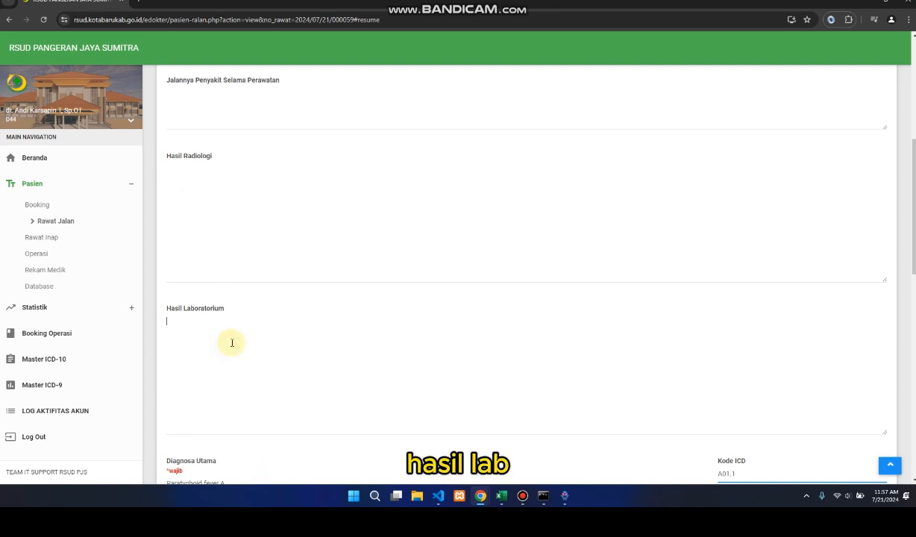
scroll(239, 328, down, 3)
scroll(268, 268, up, 5)
scroll(232, 343, down, 6)
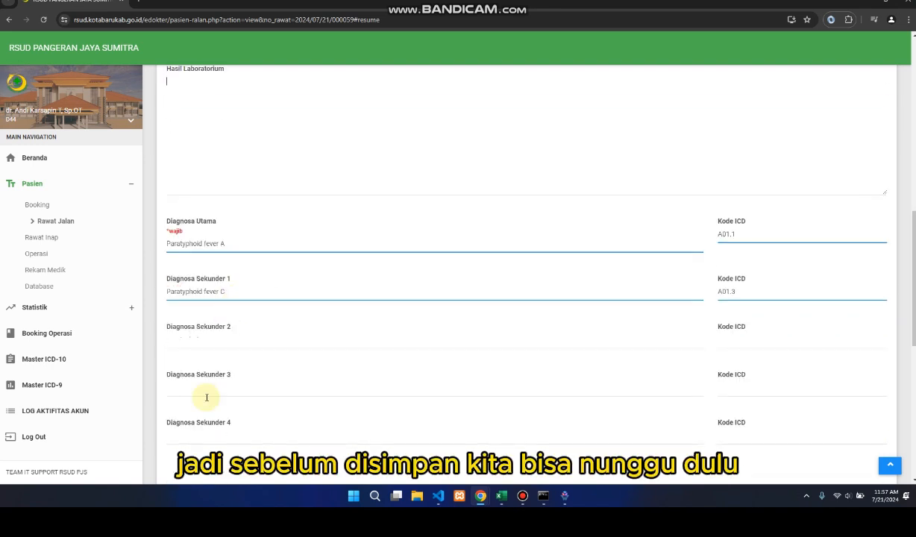
scroll(198, 410, down, 5)
scroll(279, 273, up, 4)
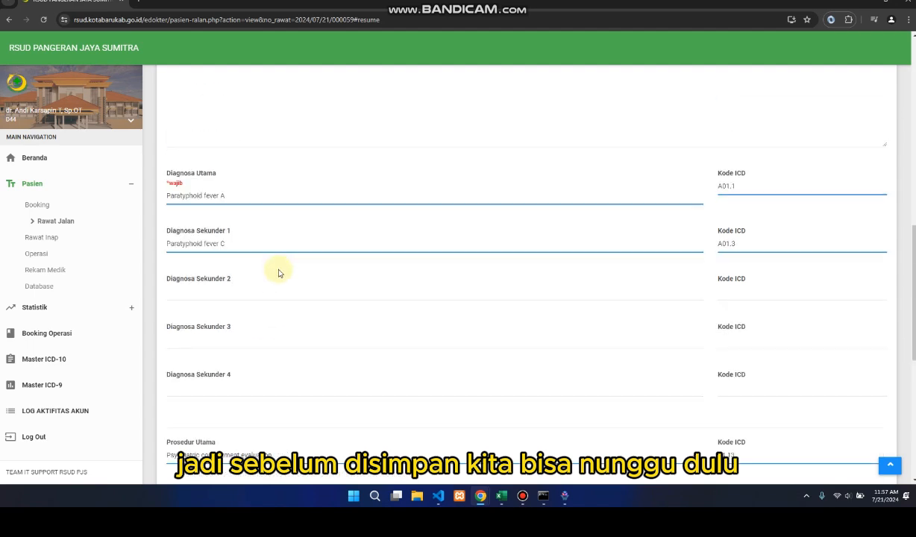
scroll(279, 276, up, 5)
scroll(239, 327, down, 3)
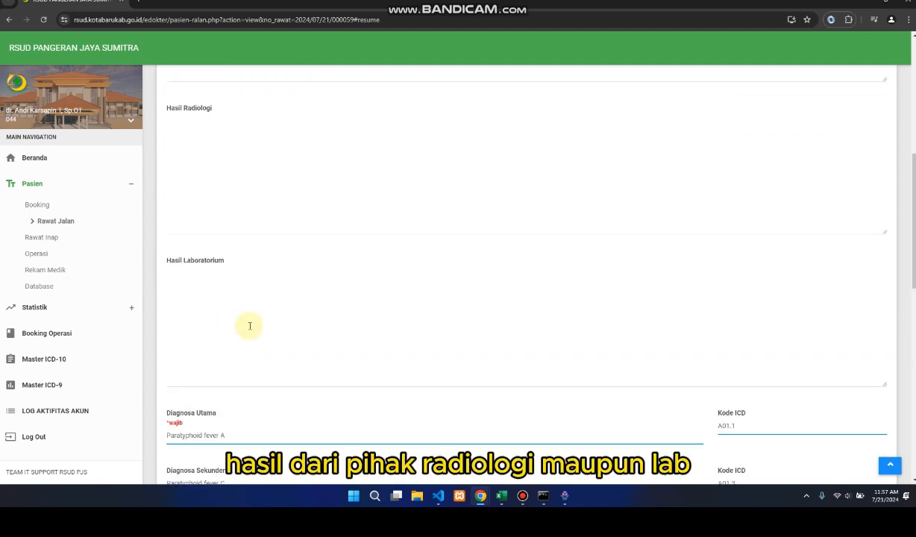
scroll(523, 258, up, 10)
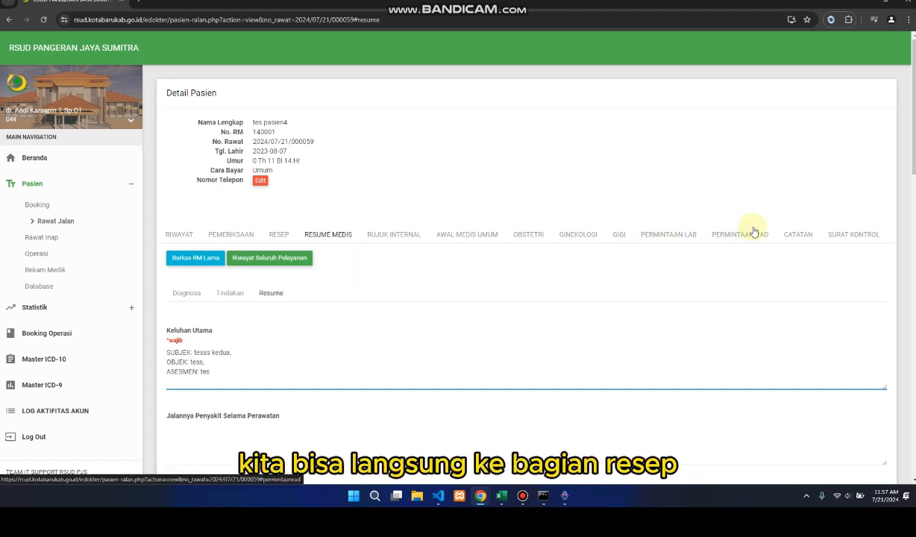
- Open the patient's Resep form and enter Parasetamol 500 mg tab., found with "paras", with Jumlah 1 and Aturan Pakai 1x1
click(281, 235)
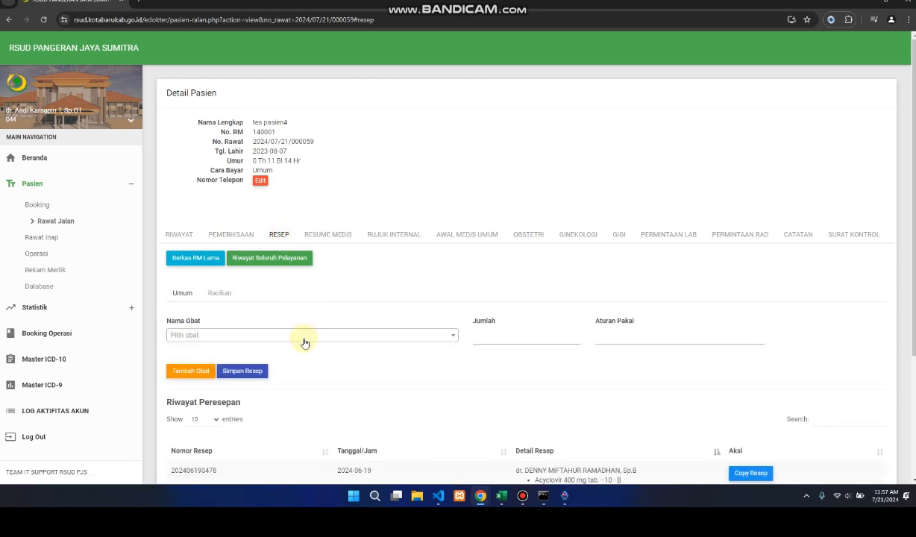
scroll(251, 348, down, 3)
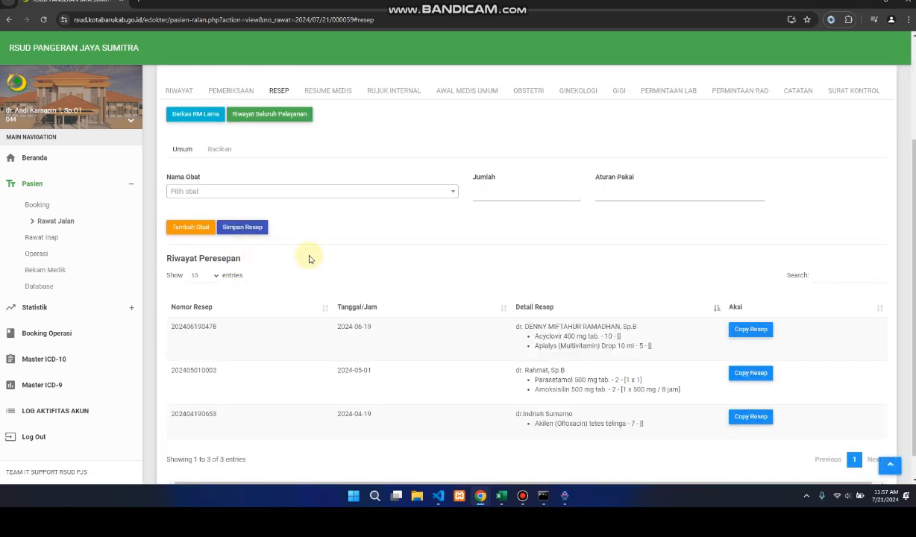
click(231, 189)
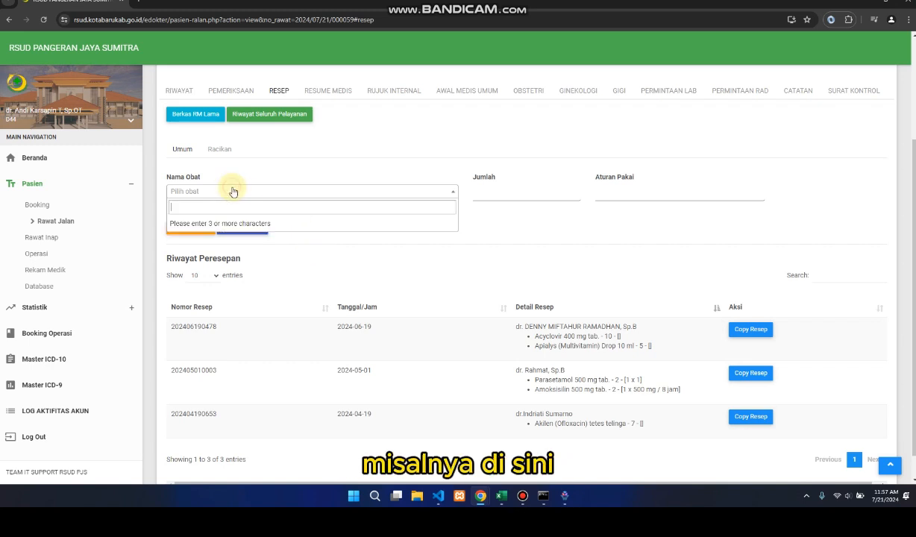
click(243, 193)
click(243, 193)
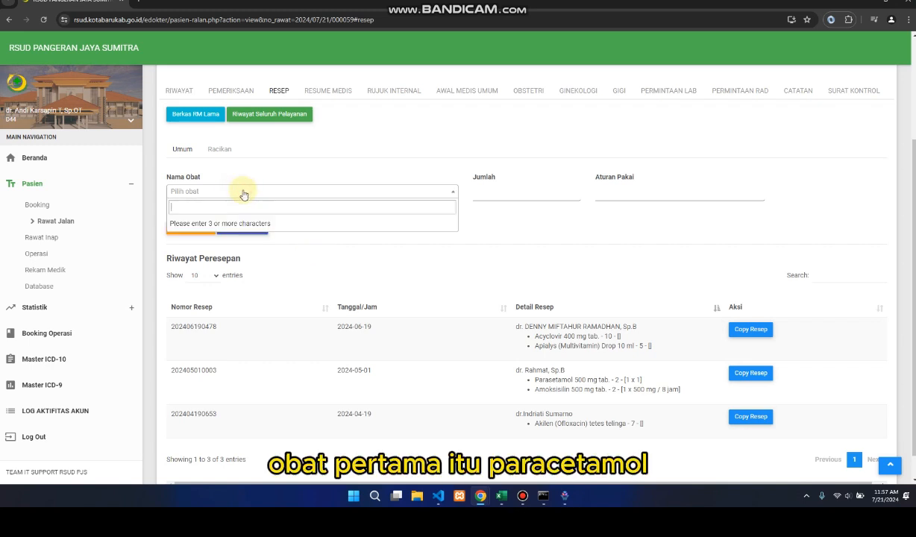
text(paras)
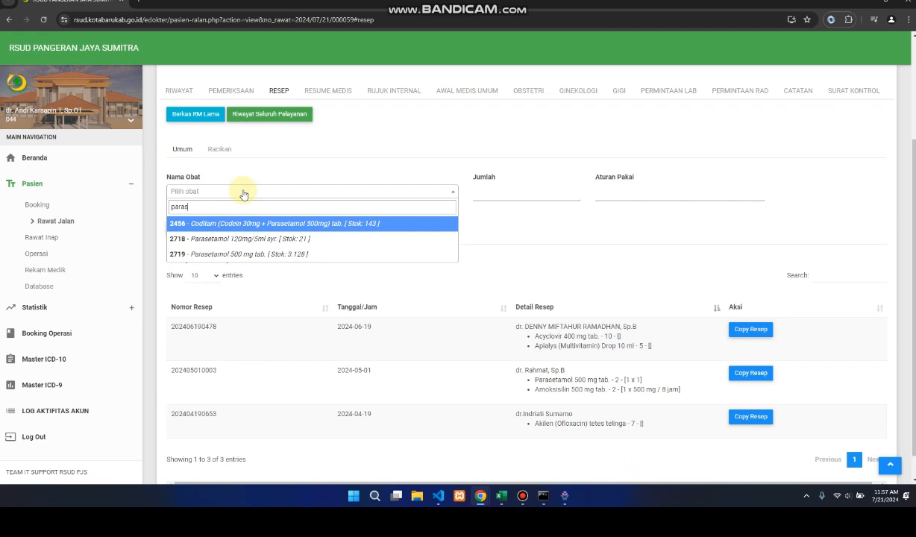
click(256, 254)
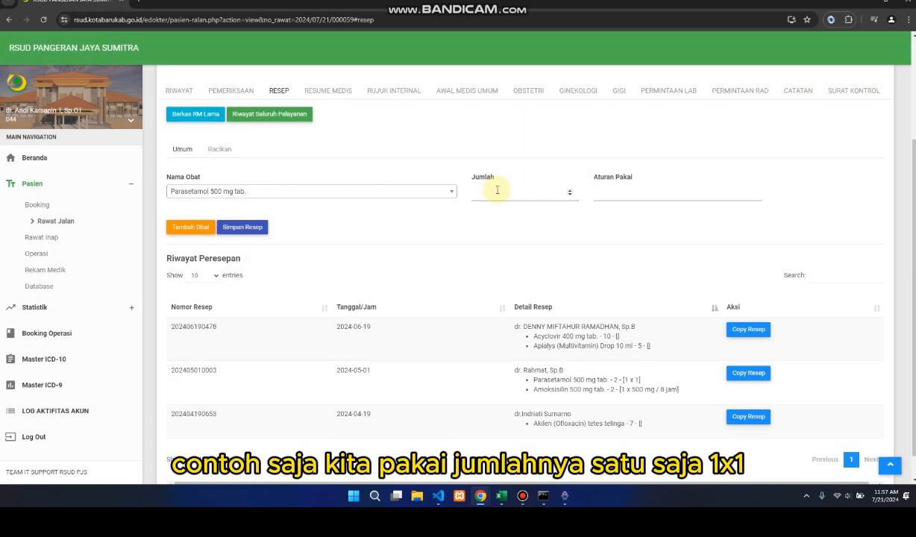
click(503, 191)
text(1)
click(629, 194)
text(1x1)
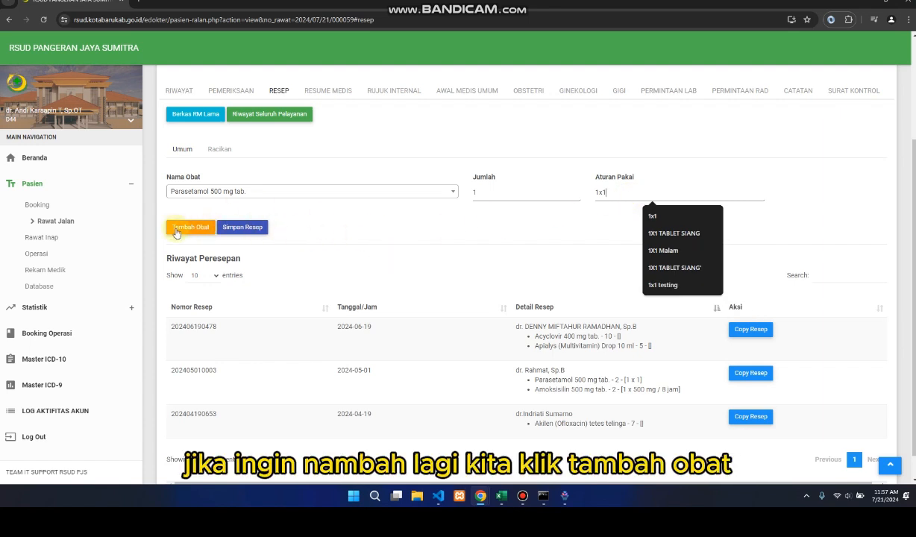
- Add a second medicine line for Amoksisilin 500 mg tab., found with "amok", with Jumlah 1 and Aturan Pakai Lainnya 1x1
click(176, 229)
click(213, 240)
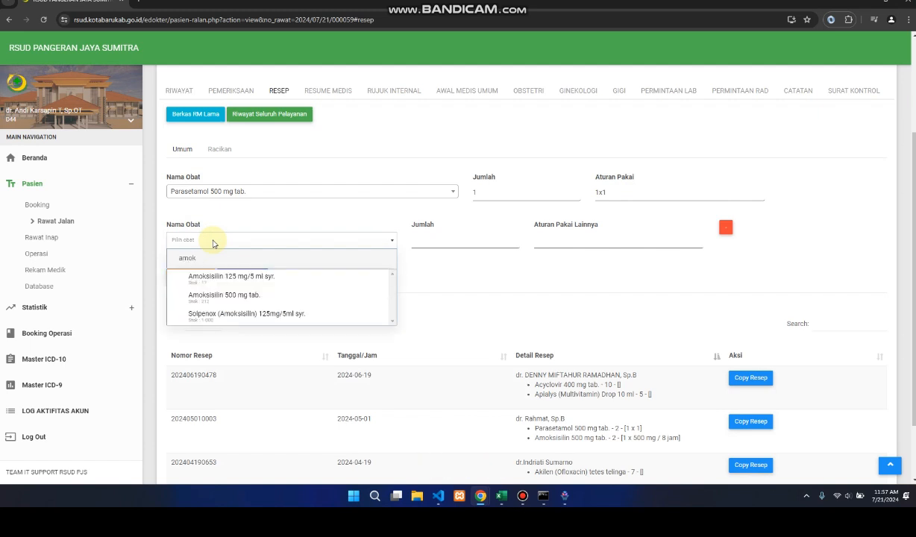
click(272, 292)
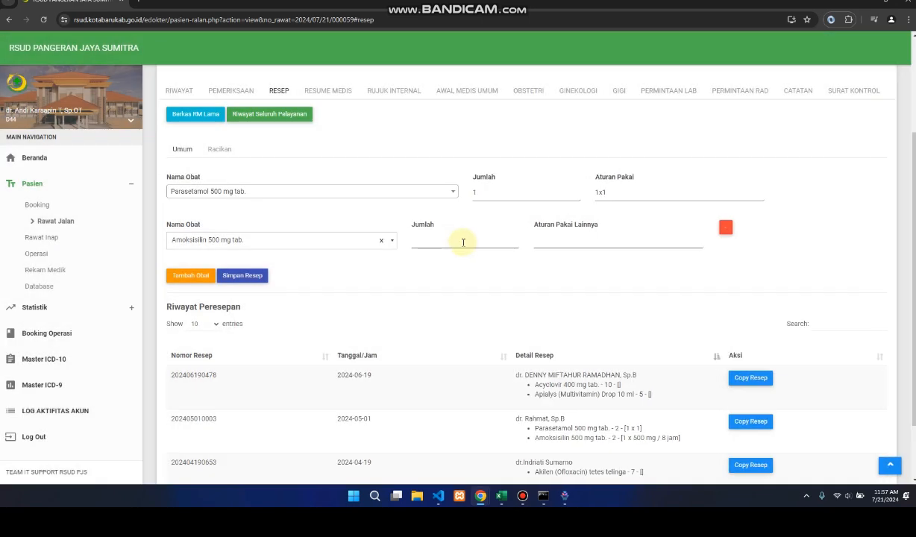
click(460, 240)
text(1)
click(576, 241)
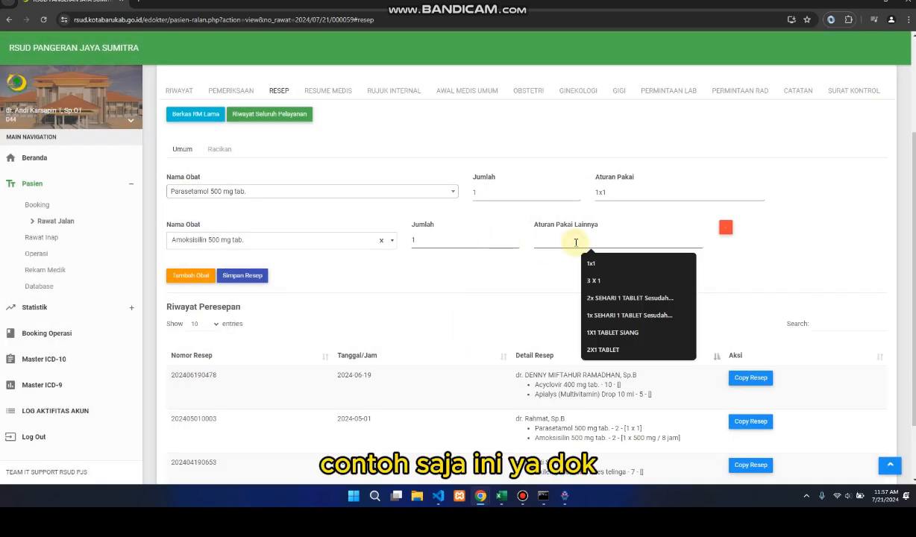
text(1x1)
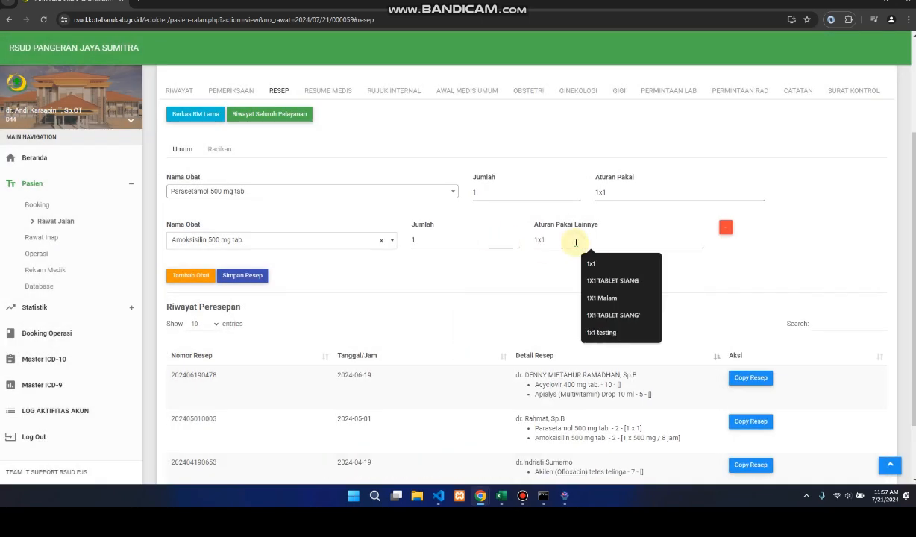
click(351, 273)
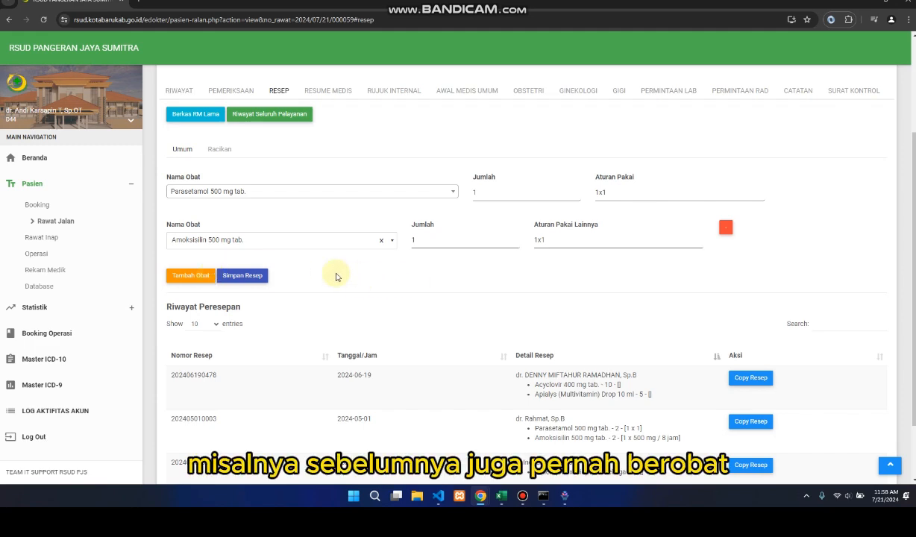
- Check the prescription history (Riwayat Peresepan) and remove the Amoksisilin 500 mg tab. line from the new prescription
scroll(331, 269, up, 2)
scroll(355, 277, down, 2)
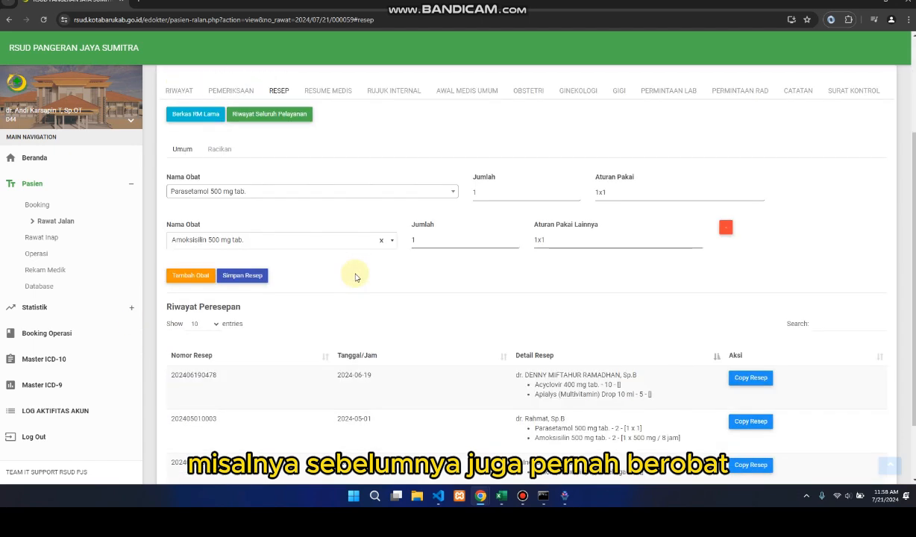
scroll(372, 291, down, 1)
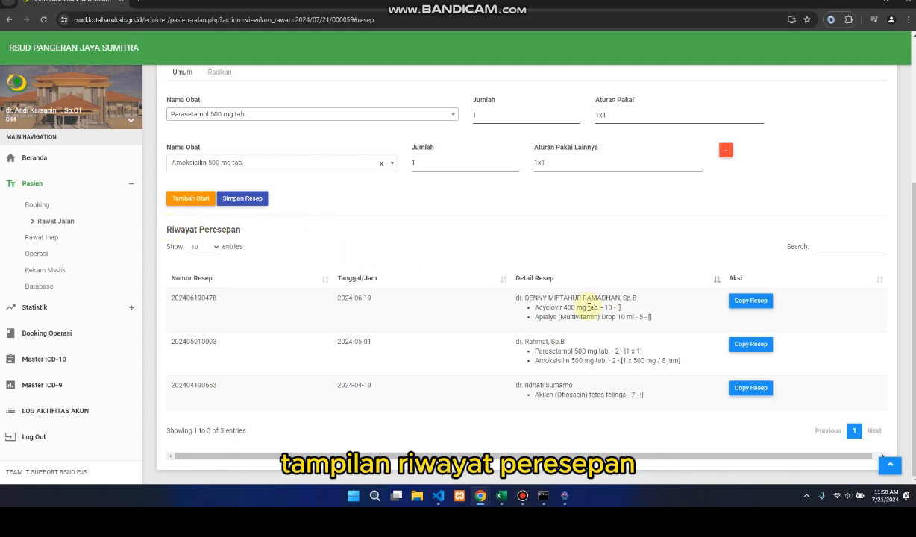
drag(319, 294, 593, 321)
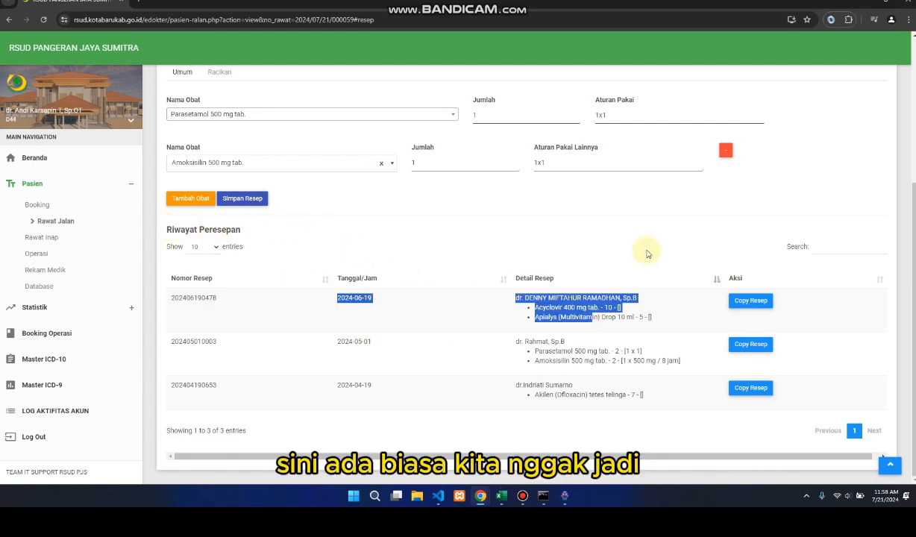
scroll(647, 254, up, 2)
click(723, 246)
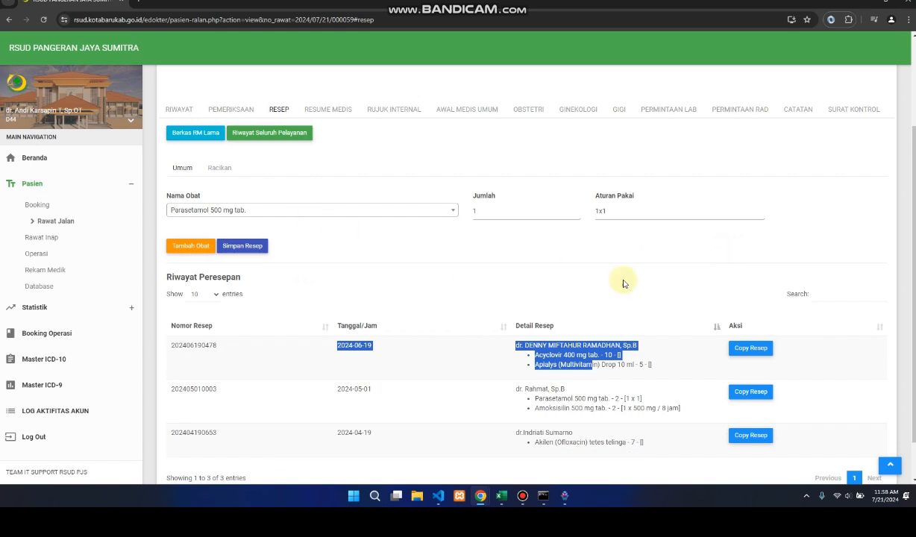
- Copy the earlier prescription dated 2024-05-01 with Parasetamol and Amoksisilin into this visit and save it
click(549, 363)
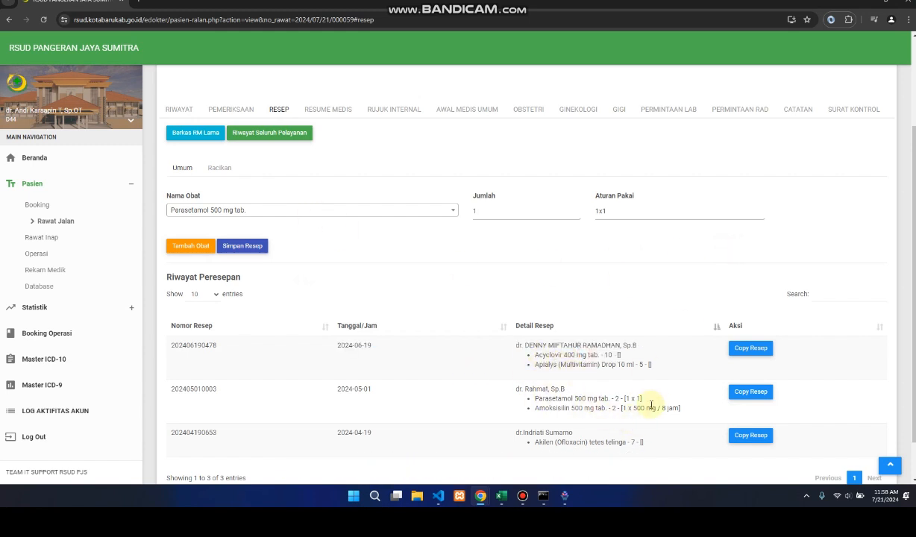
click(752, 392)
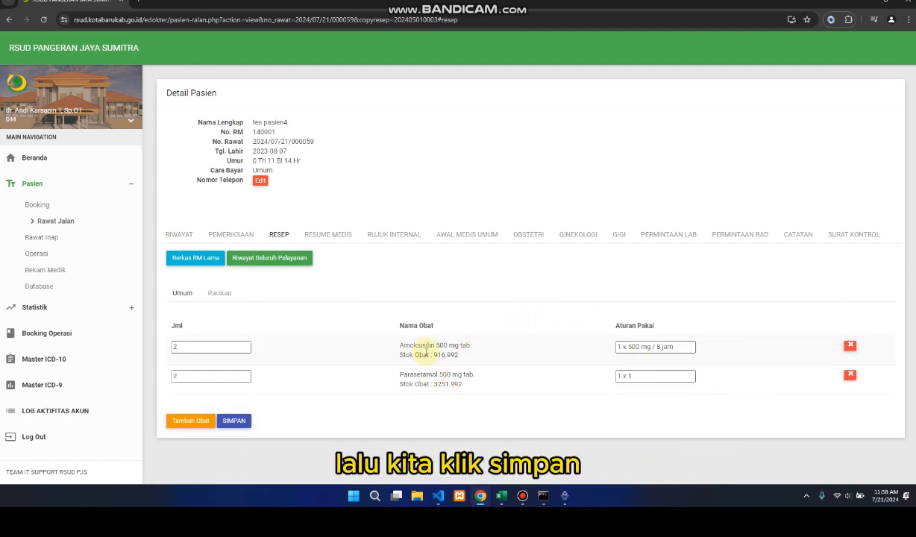
click(239, 422)
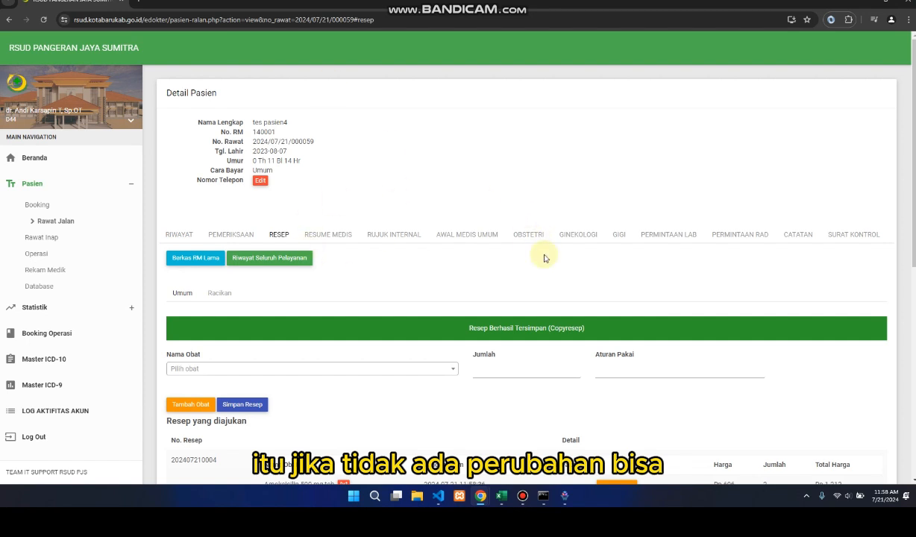
- Open the submitted prescription's Amoksisilin 500 mg tab. entry for editing, check its dosage rule and quantity, and save it
scroll(522, 331, down, 3)
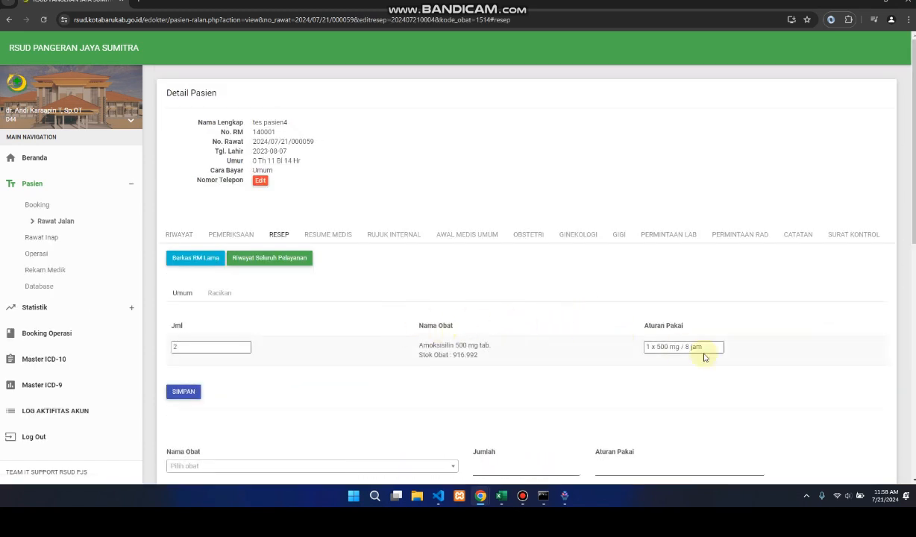
drag(705, 346, 657, 346)
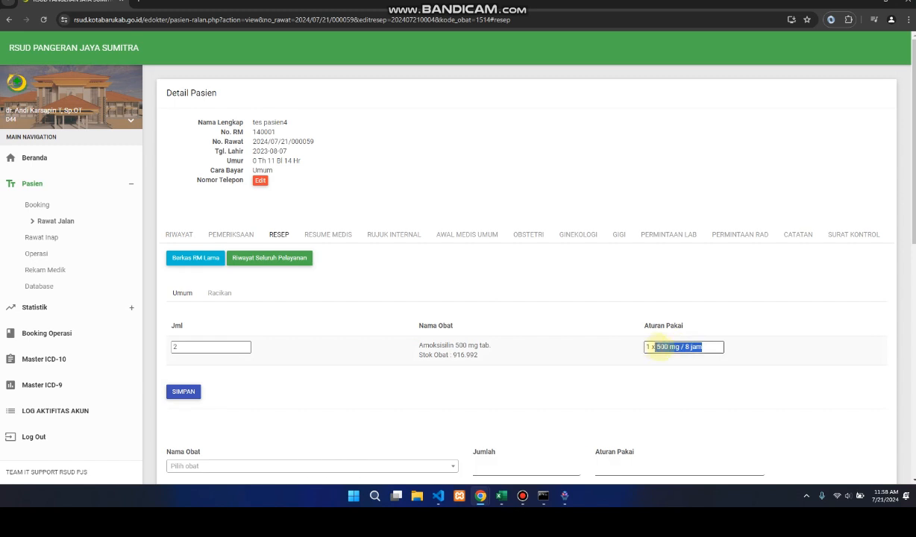
click(705, 347)
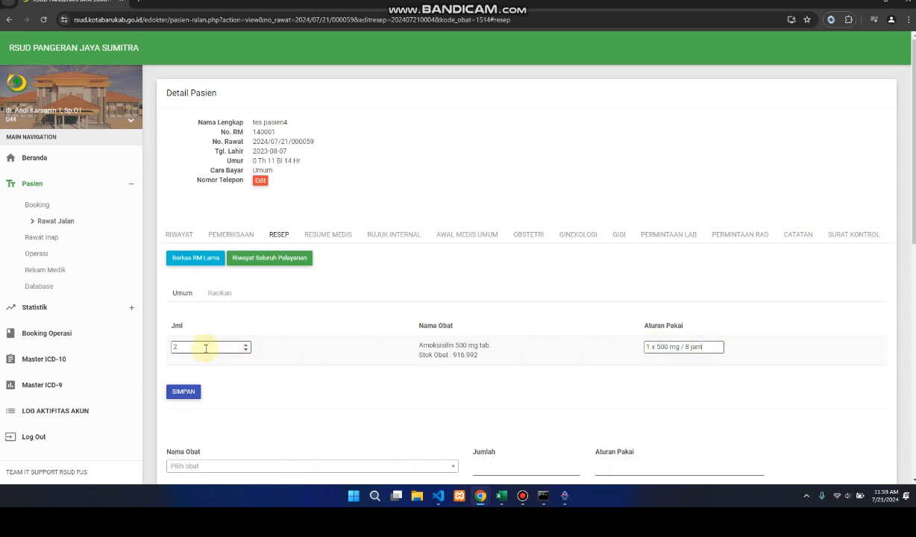
drag(204, 348, 174, 349)
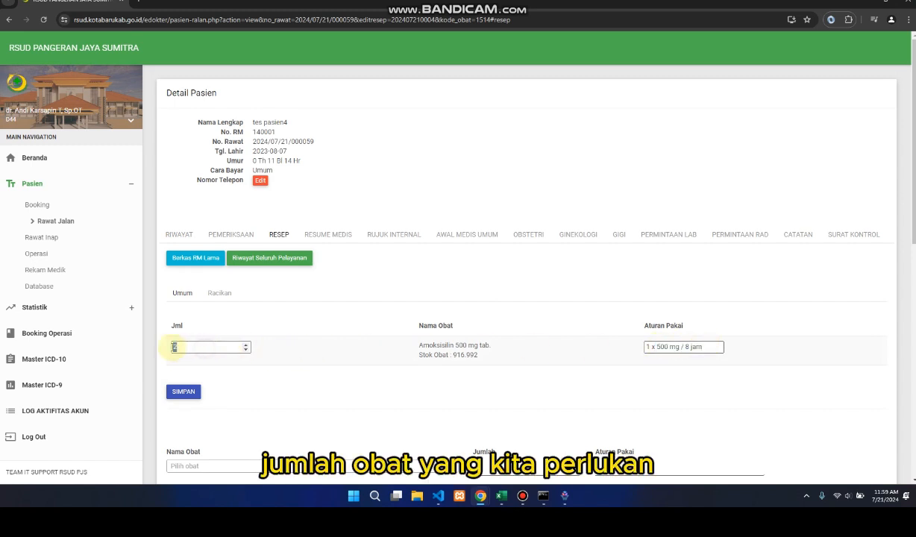
click(192, 393)
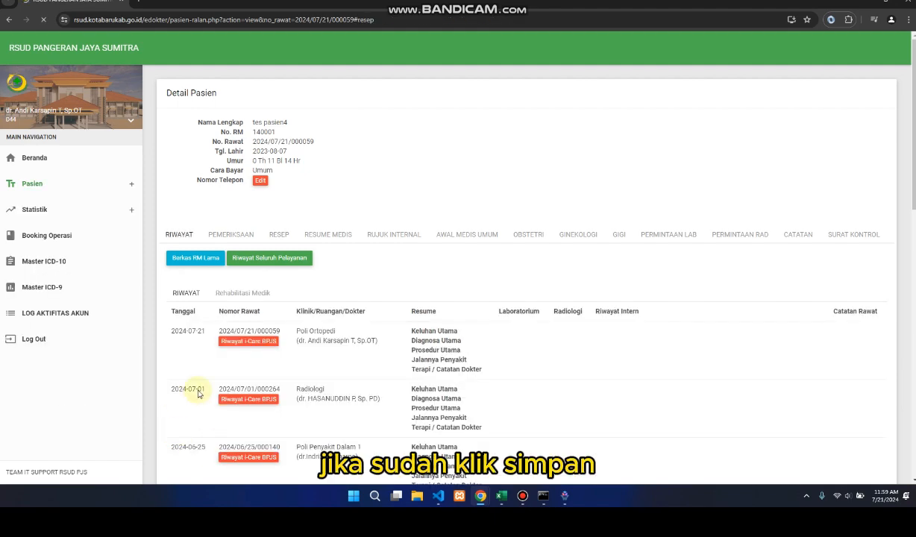
- Review the medicines, dosage rules and quantities listed under Resep yang diajukan
scroll(455, 353, down, 1)
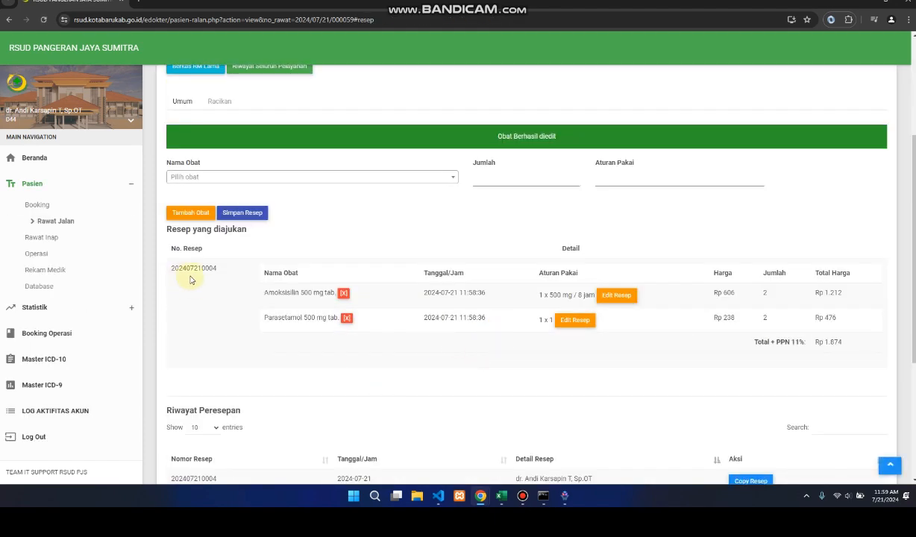
drag(239, 276, 455, 335)
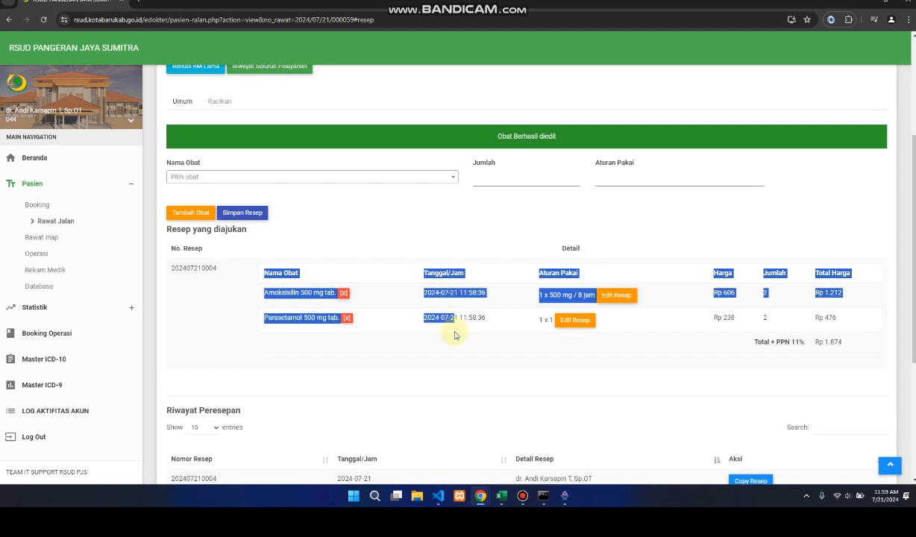
click(492, 322)
scroll(446, 307, up, 3)
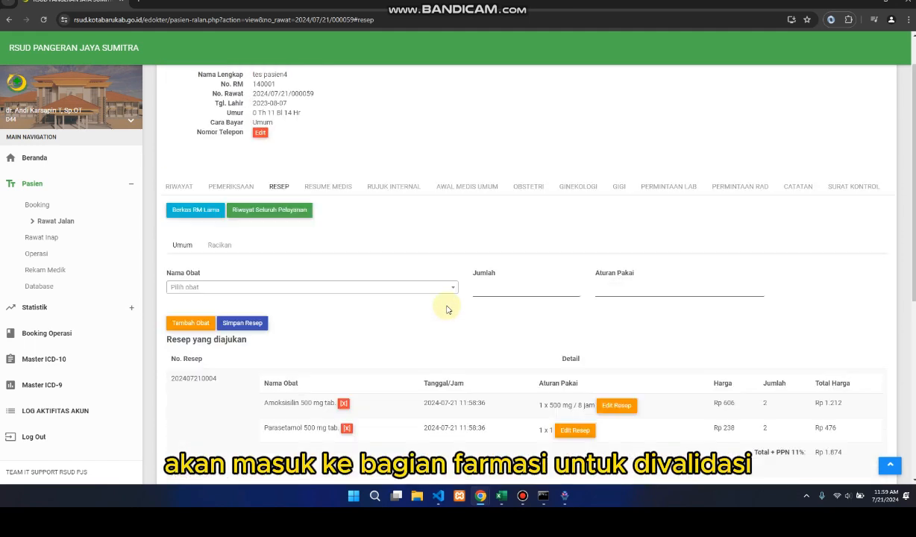
scroll(380, 347, down, 2)
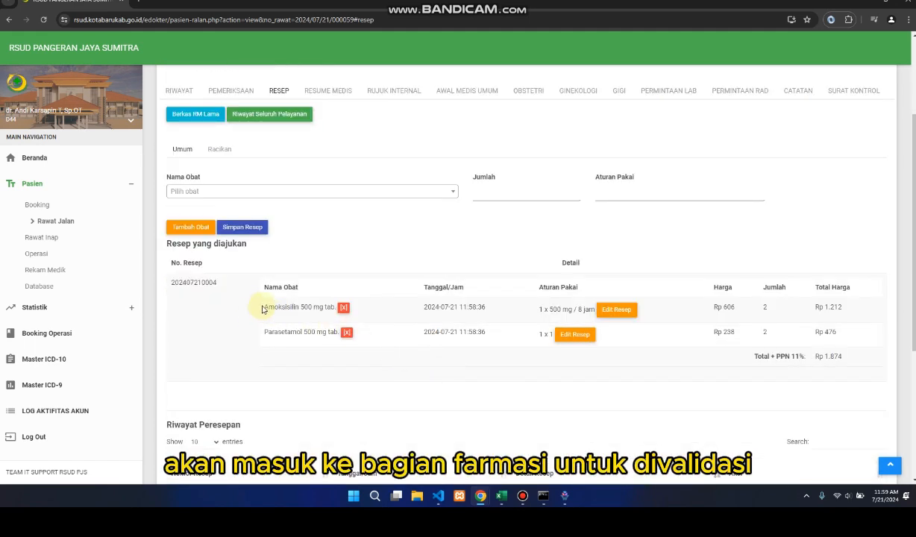
drag(262, 310, 501, 337)
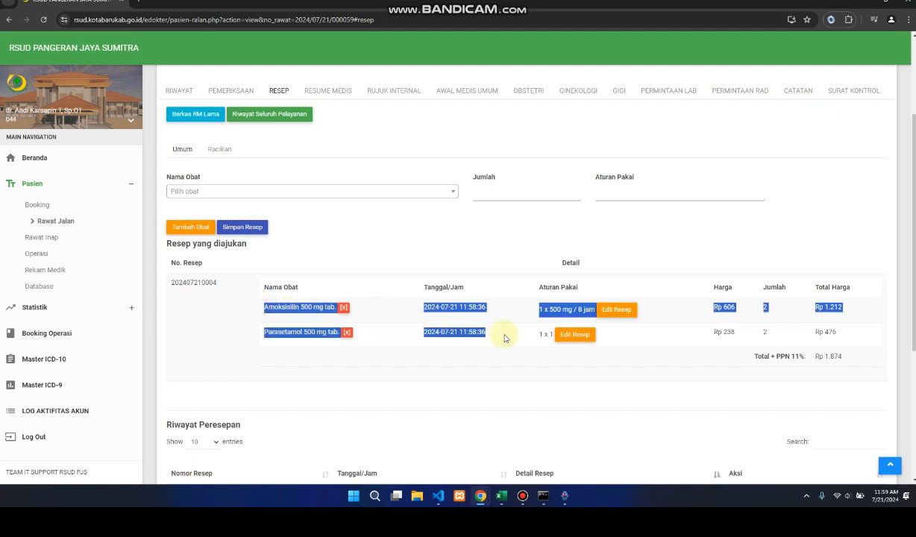
click(466, 321)
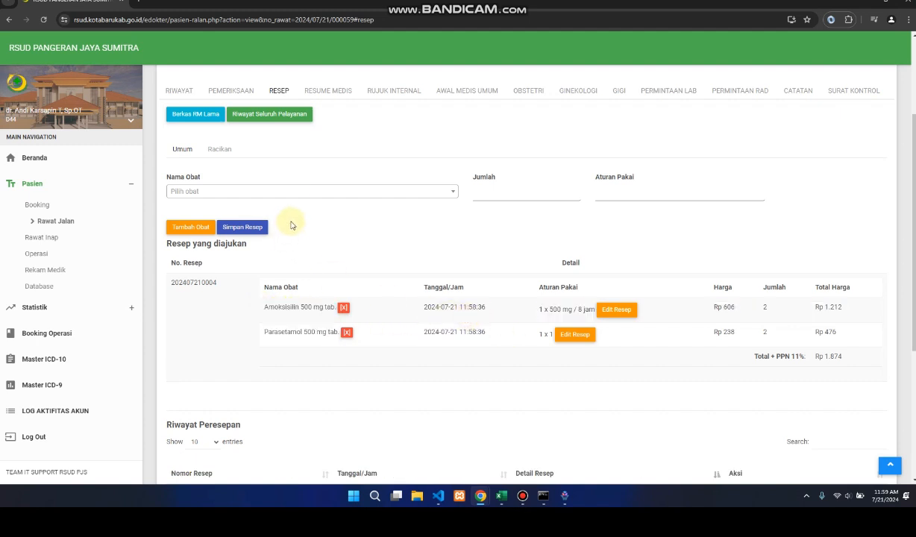
- Open the compounded prescription (Racikan) form and examine its name, quantity, Metode Racik, dosage rule and medicine fields
click(211, 150)
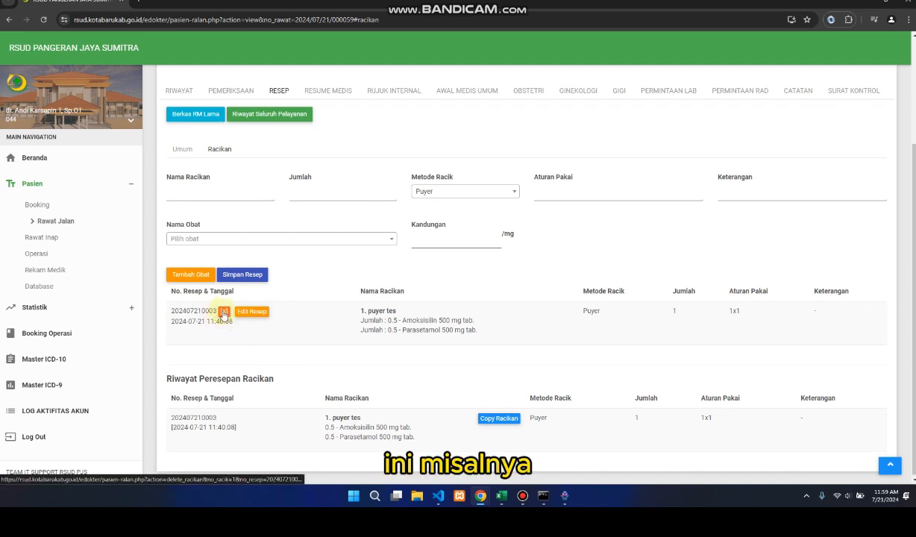
click(221, 194)
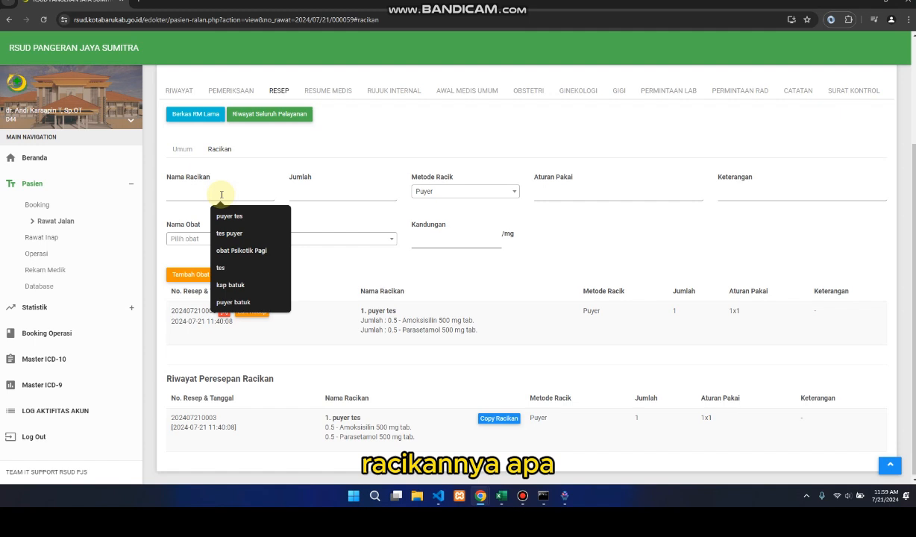
click(337, 192)
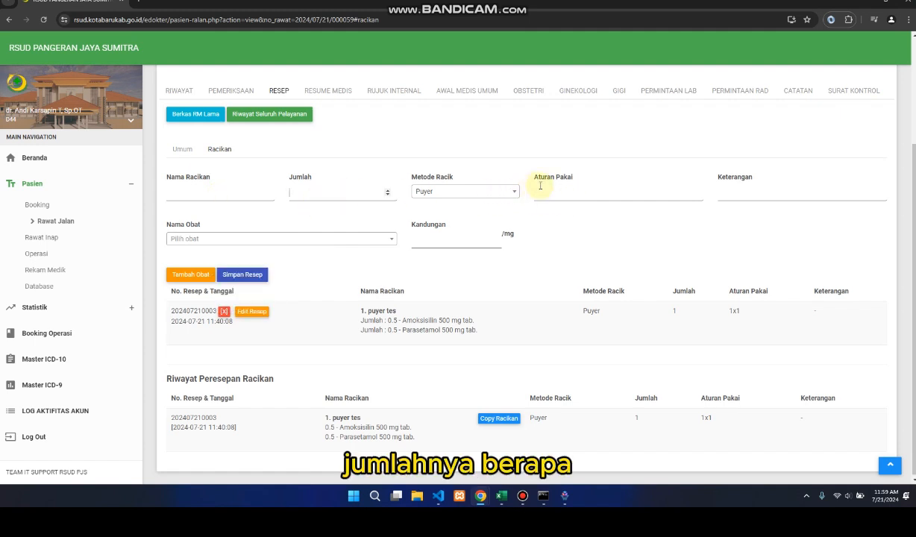
click(485, 192)
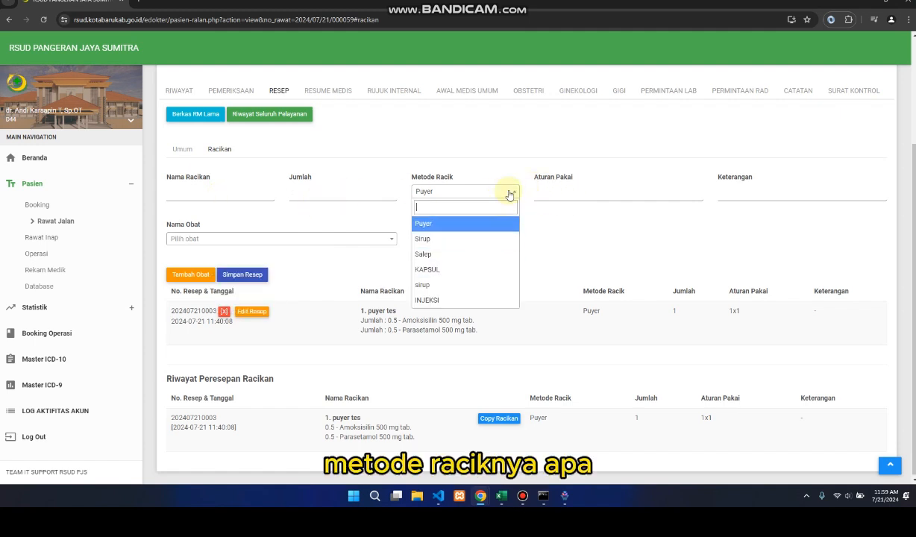
click(509, 193)
click(573, 190)
click(261, 238)
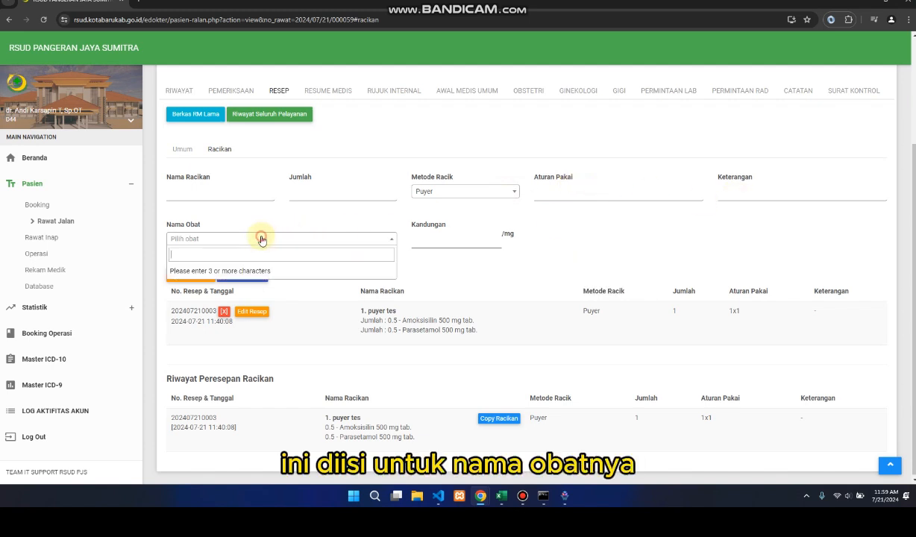
click(261, 238)
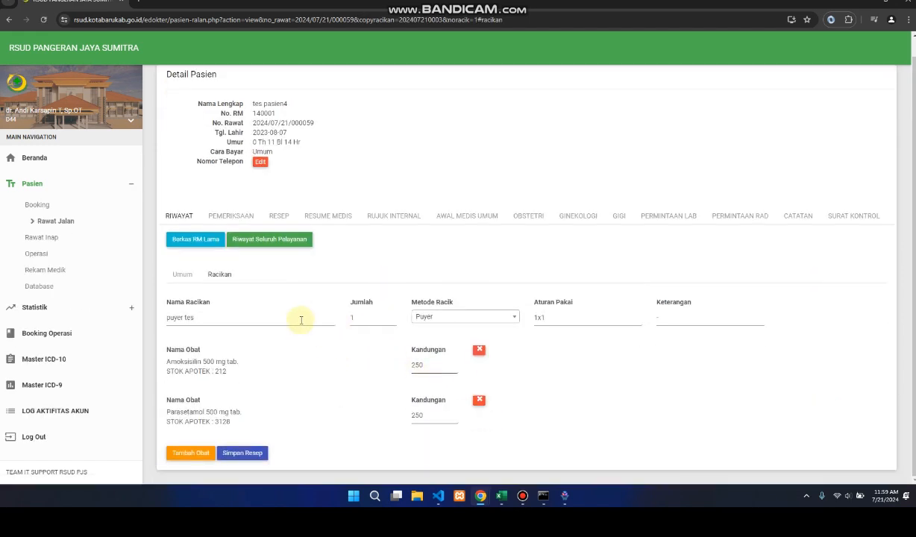
- Copy the earlier puyer tes compounded prescription, set Jumlah to 2 with Aturan Pakai 1x1, and save it
click(219, 311)
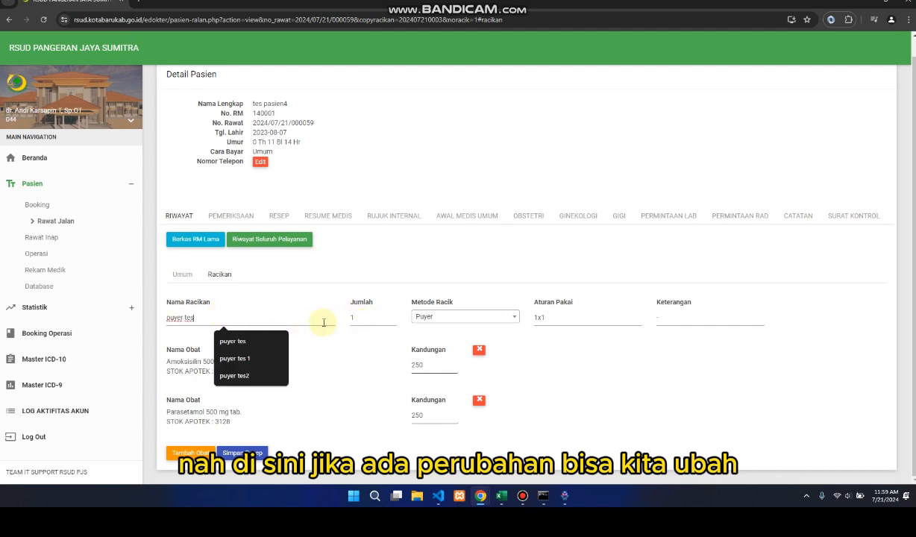
drag(358, 318, 336, 312)
text(2)
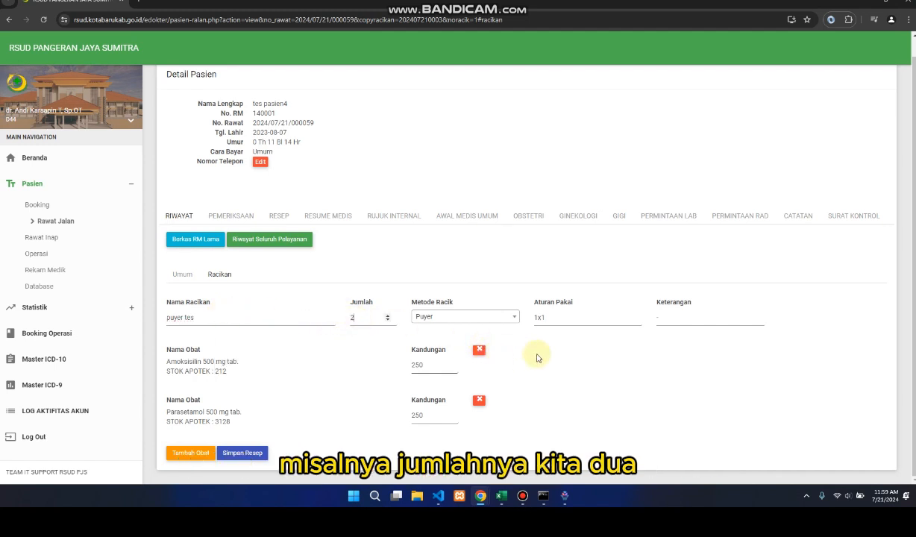
double_click(562, 318)
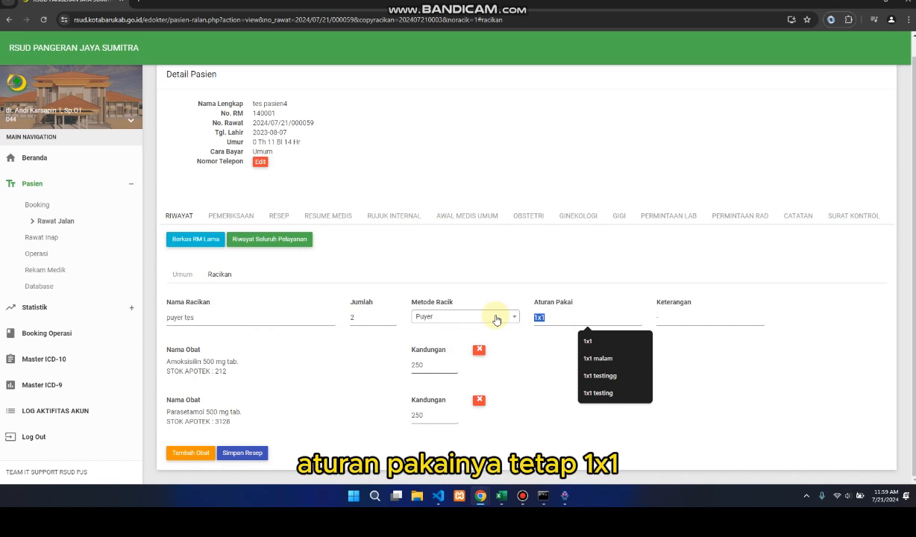
text(1x1)
click(524, 351)
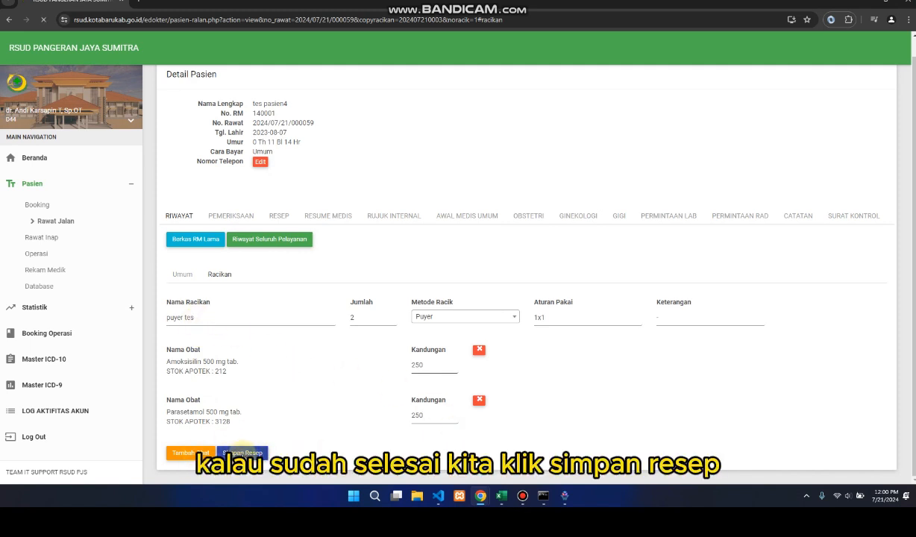
scroll(380, 410, down, 3)
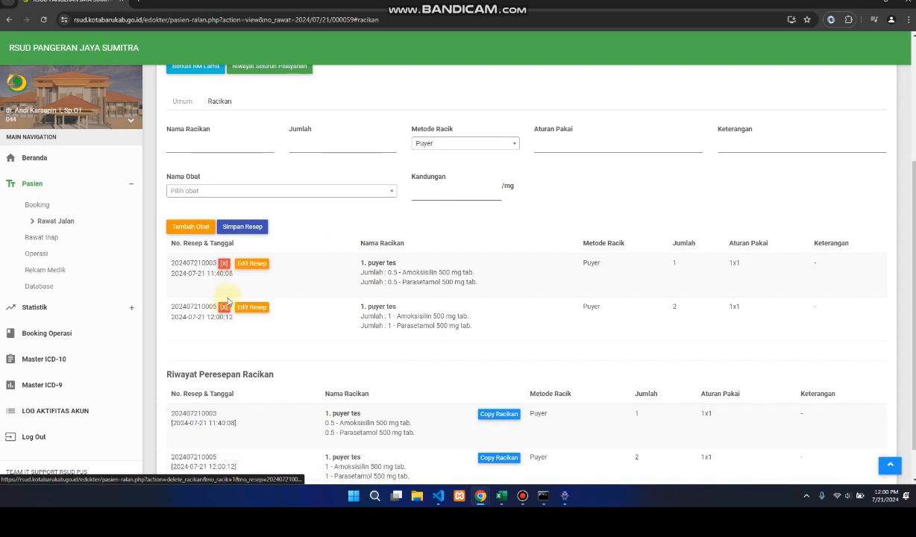
click(225, 266)
click(498, 80)
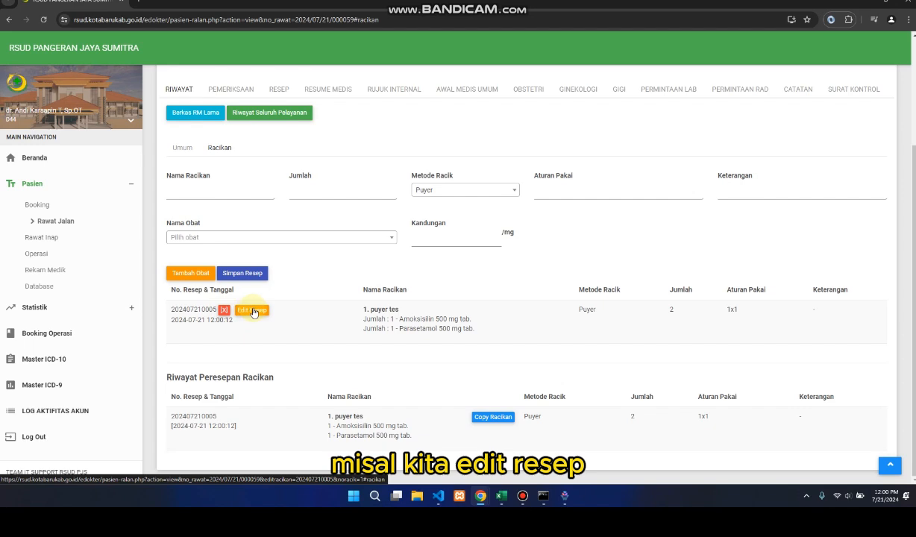
- Open the remaining puyer tes compounded prescription for editing, check its dosage rule and Kandungan values, and save it
click(252, 311)
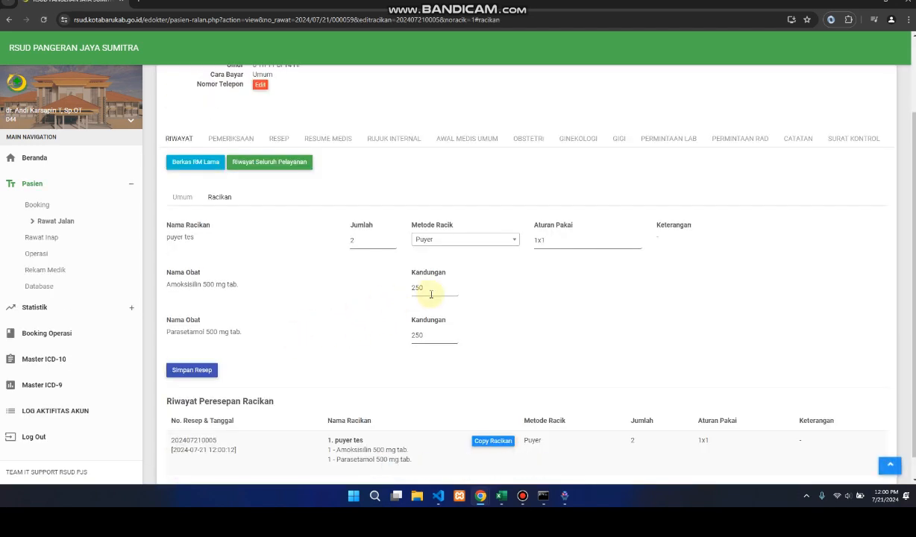
click(575, 243)
click(444, 288)
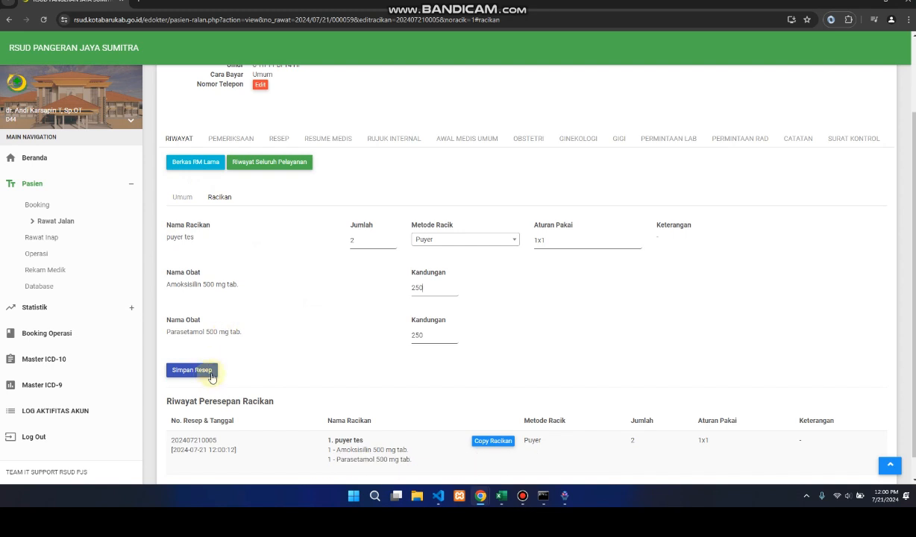
scroll(440, 388, down, 1)
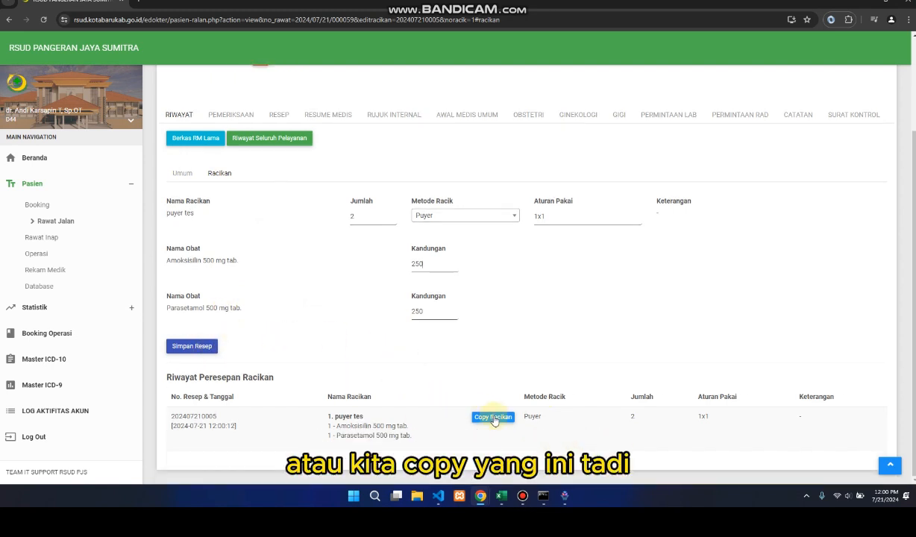
click(195, 346)
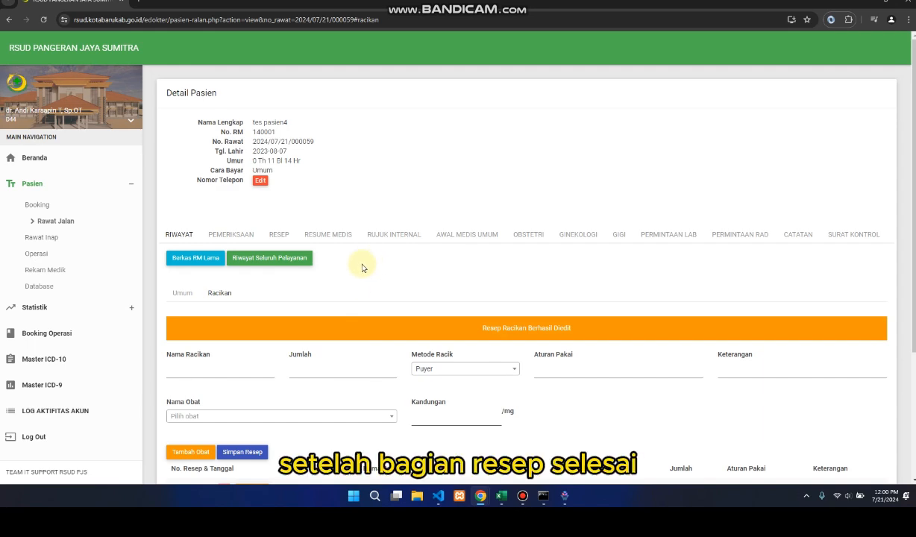
- Review the saved compounded prescription and the general (Umum) prescription of this visit
scroll(343, 291, down, 3)
scroll(278, 265, up, 2)
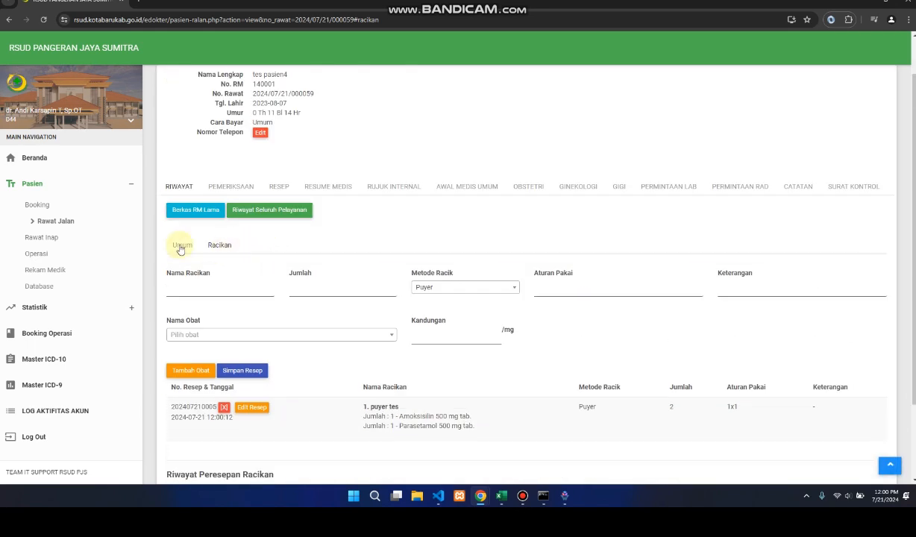
click(195, 246)
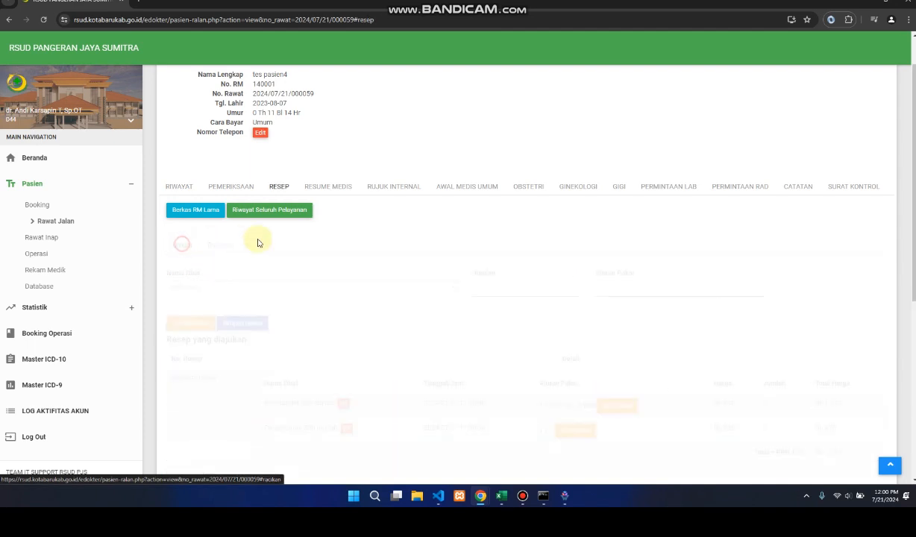
scroll(362, 215, up, 1)
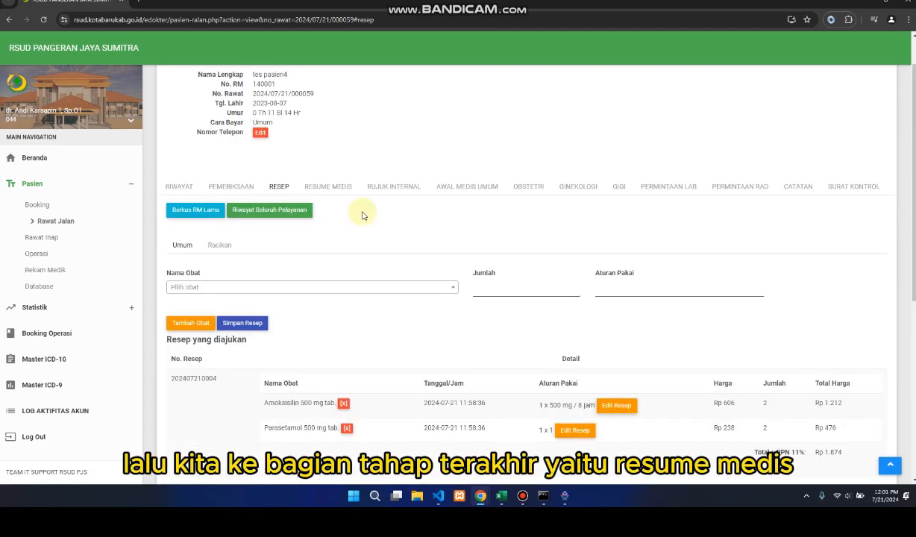
- Open the visit's Resume Medis form and review Keluhan Utama, Jalannya Penyakit Selama Perawatan, Hasil Radiologi and Hasil Laboratorium
click(329, 186)
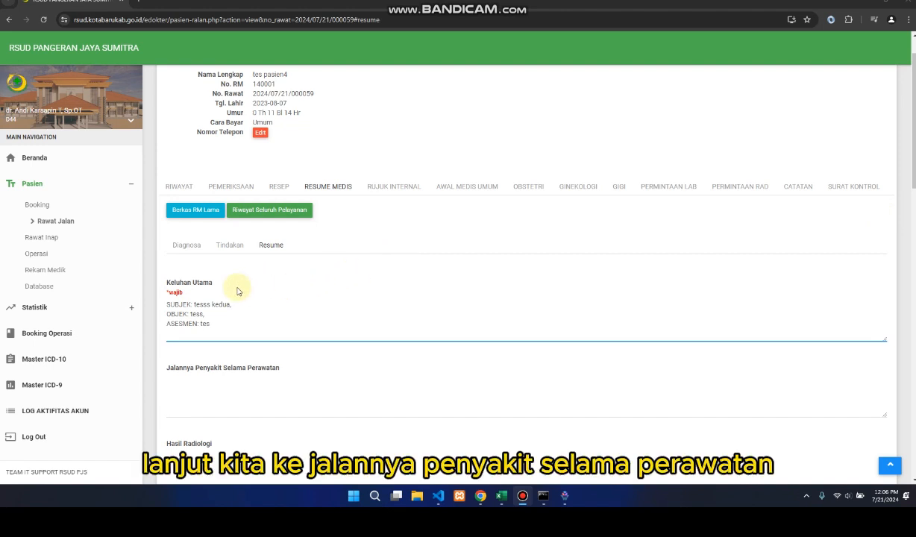
scroll(223, 297, down, 2)
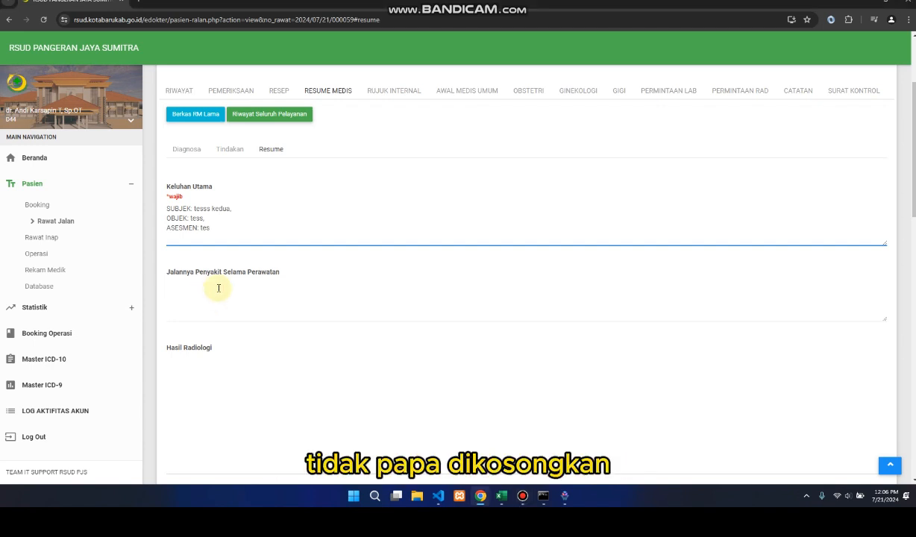
scroll(220, 295, down, 2)
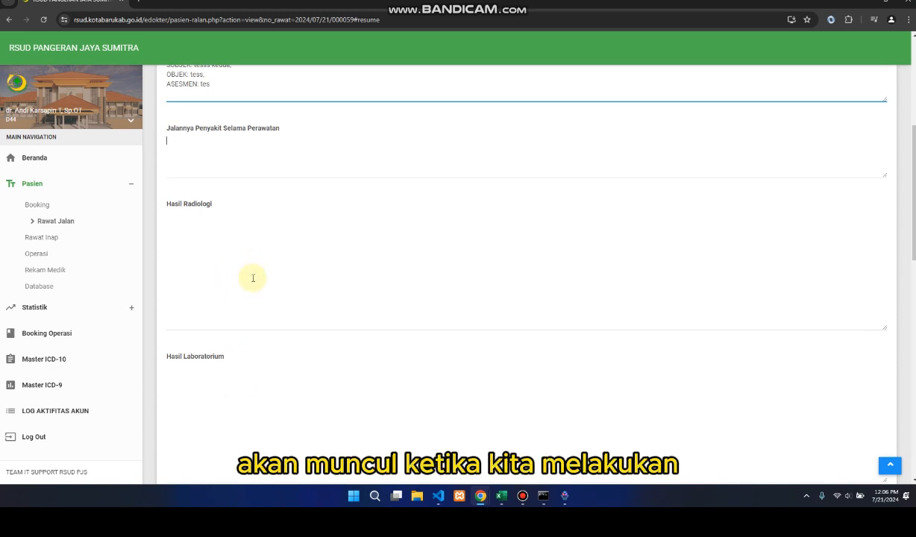
scroll(270, 252, up, 2)
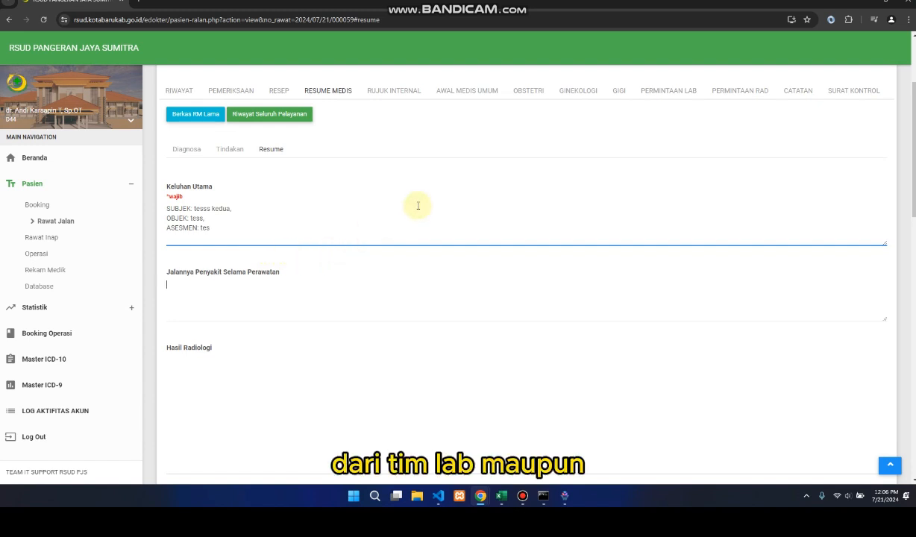
scroll(237, 331, down, 2)
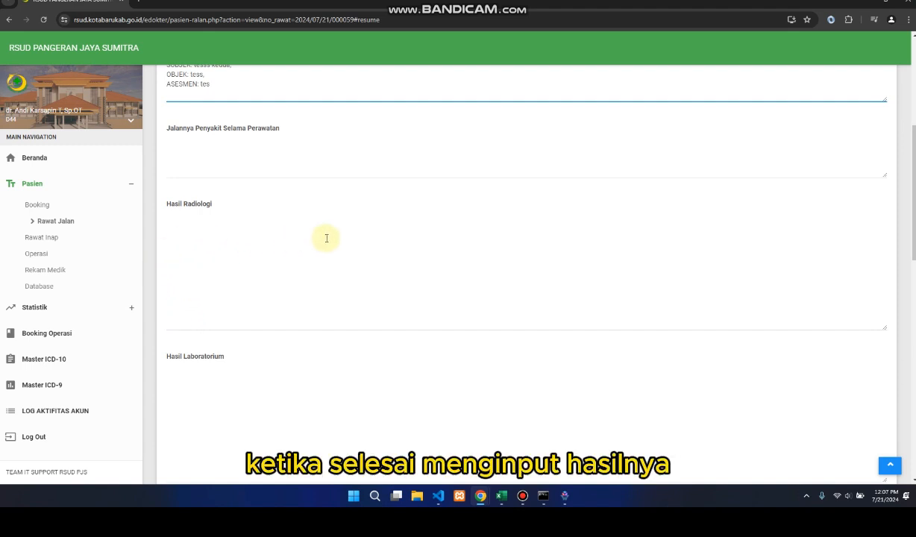
click(211, 247)
click(212, 375)
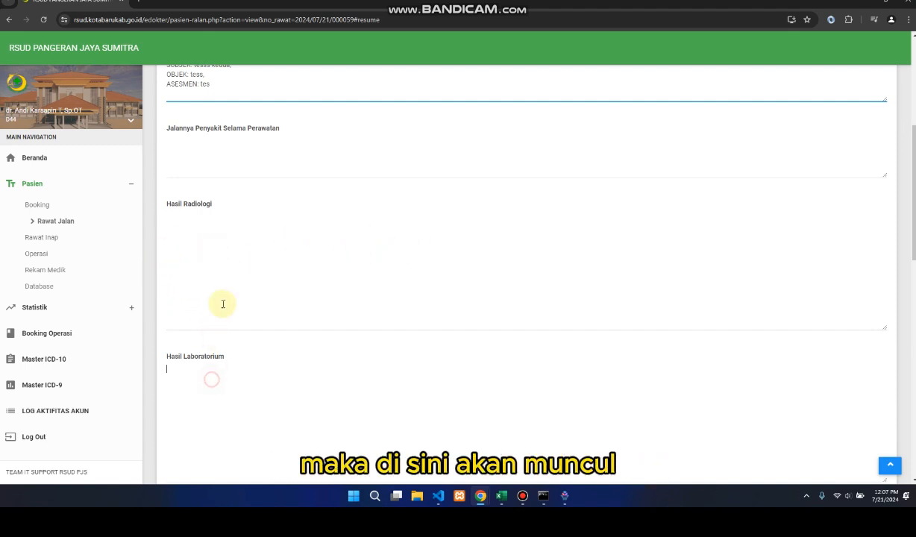
click(223, 265)
scroll(237, 291, up, 2)
scroll(238, 291, down, 3)
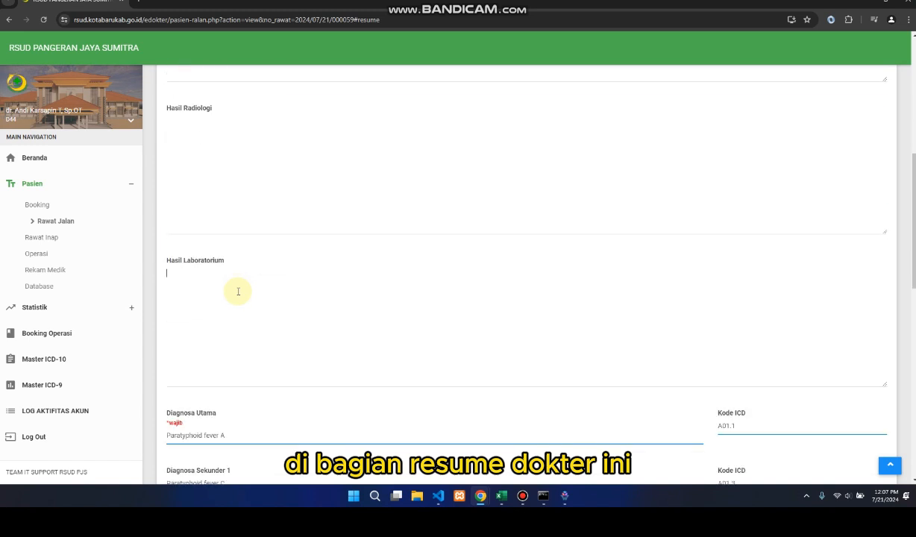
- Review the primary and secondary diagnoses and the procedures with their ICD codes in the medical resume
scroll(245, 261, down, 2)
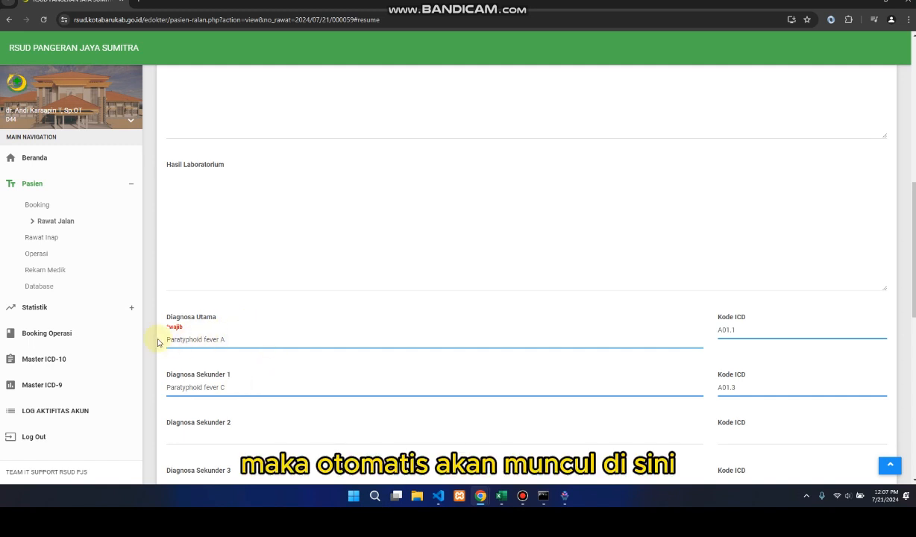
scroll(227, 340, down, 3)
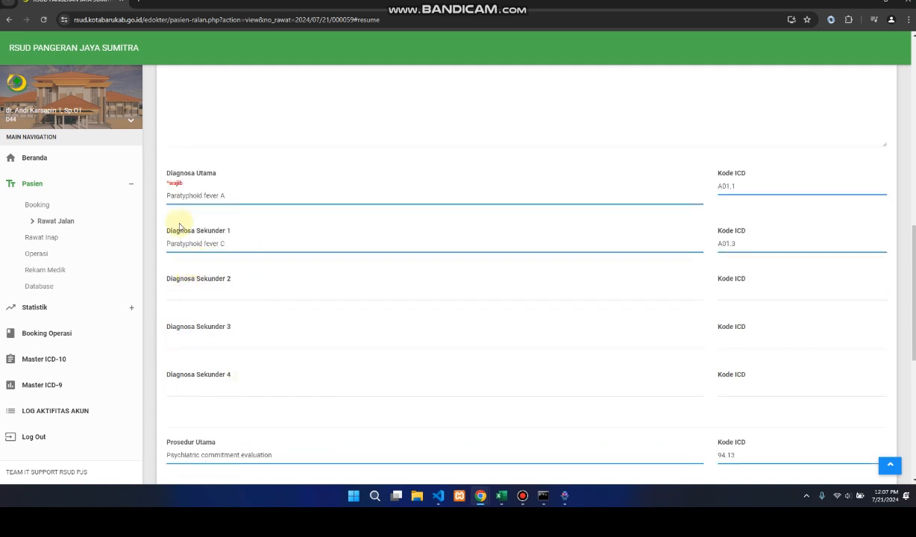
scroll(265, 288, down, 5)
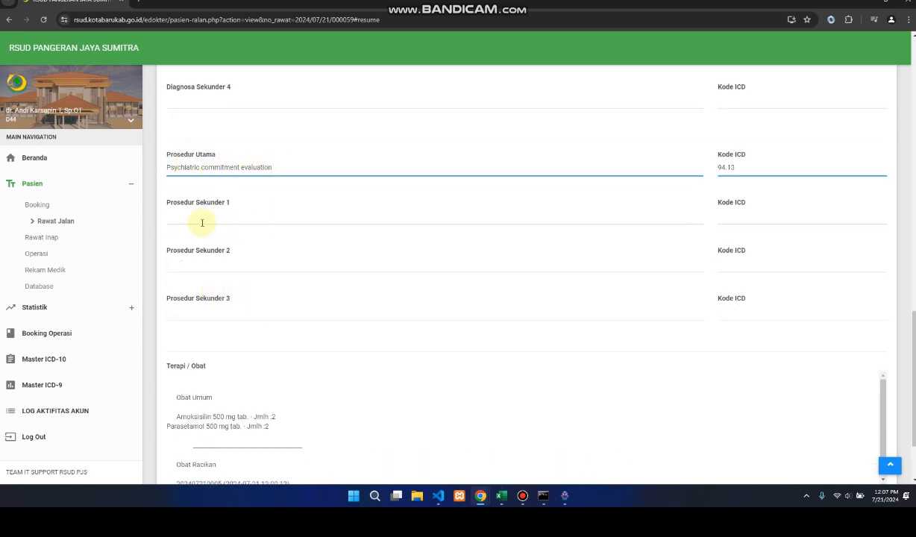
scroll(241, 199, up, 3)
- Review the general and compounded medicines listed under Terapi / Obat in the medical resume
scroll(240, 202, down, 5)
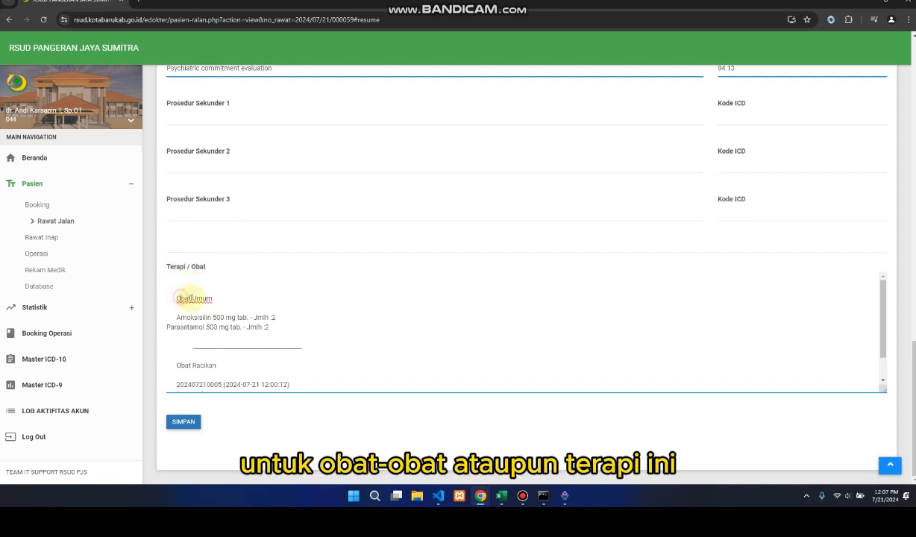
drag(172, 298, 258, 364)
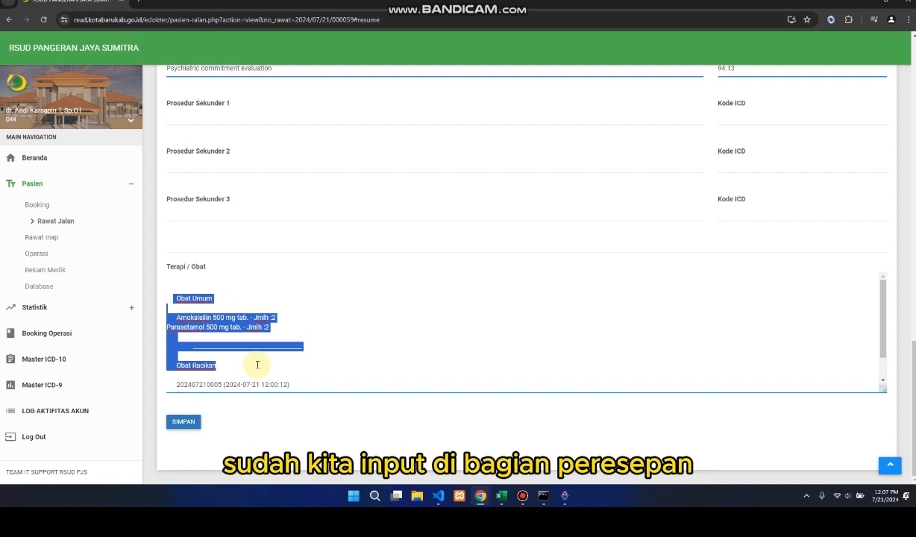
click(186, 316)
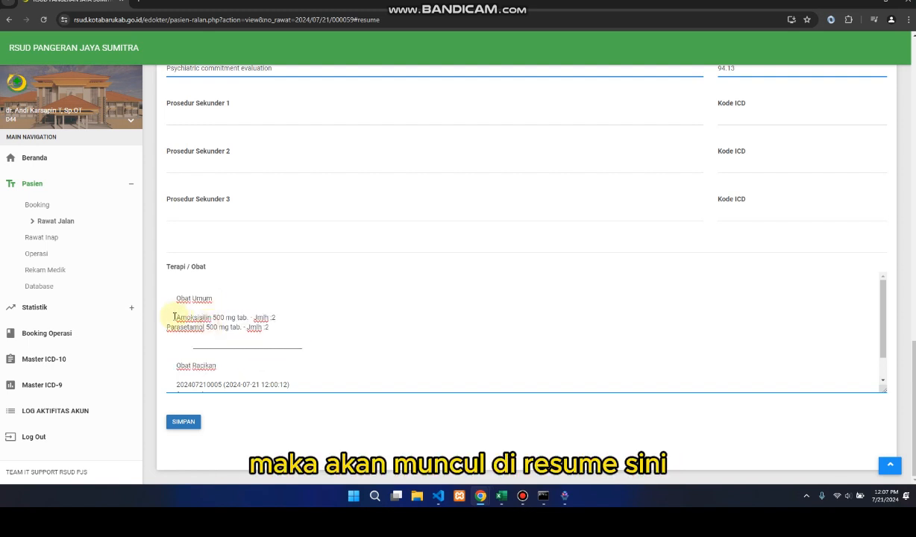
drag(174, 316, 270, 359)
scroll(246, 337, down, 1)
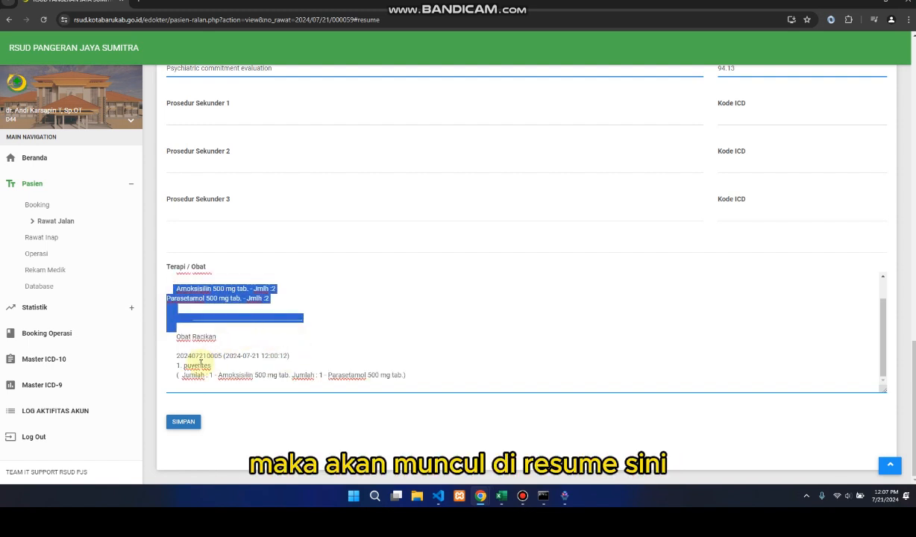
click(217, 346)
scroll(204, 312, up, 1)
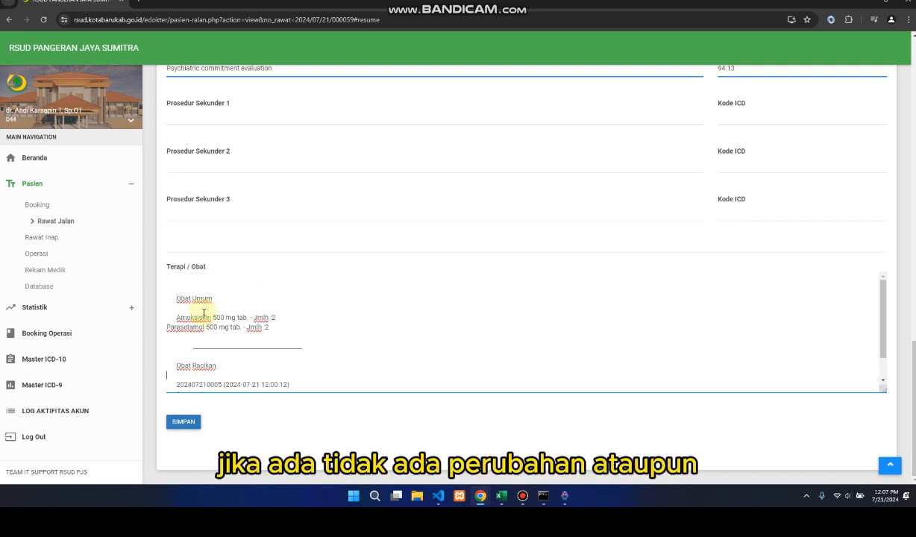
click(172, 353)
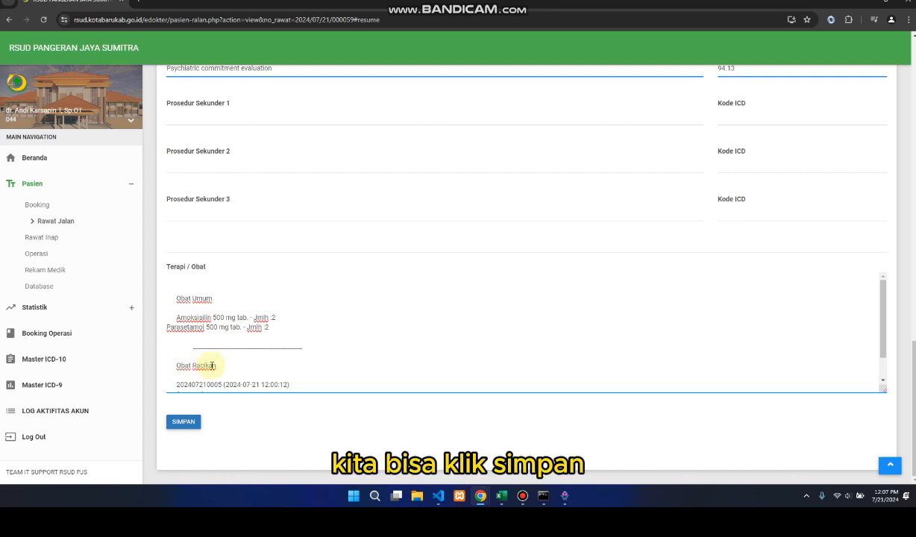
- Save the Resume Medis and check the stored entry's complaint, diagnoses, procedure and general and compounded medicines
scroll(207, 354, down, 1)
click(192, 424)
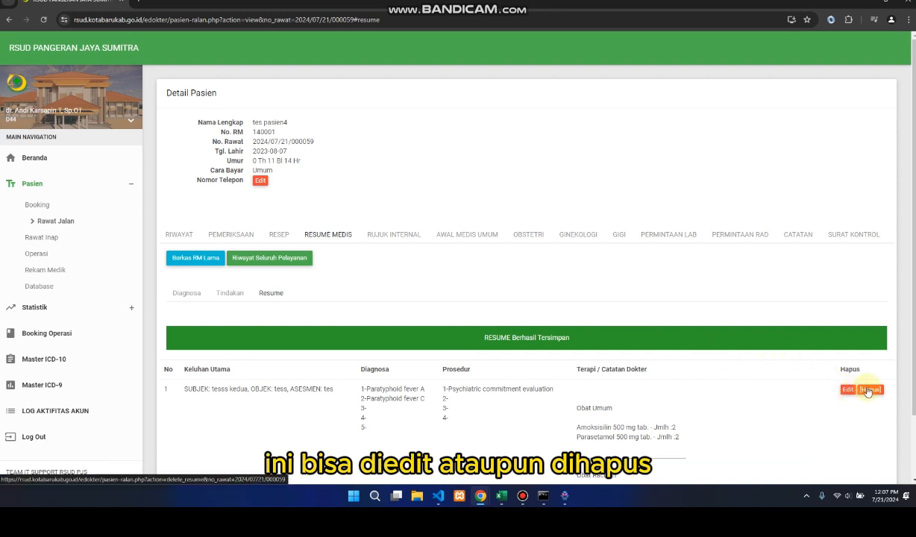
scroll(686, 347, down, 1)
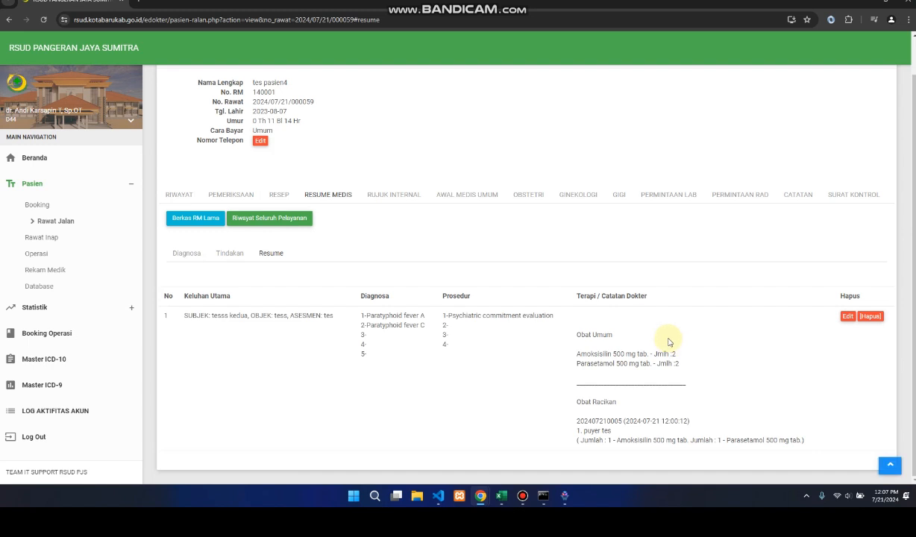
scroll(683, 333, up, 1)
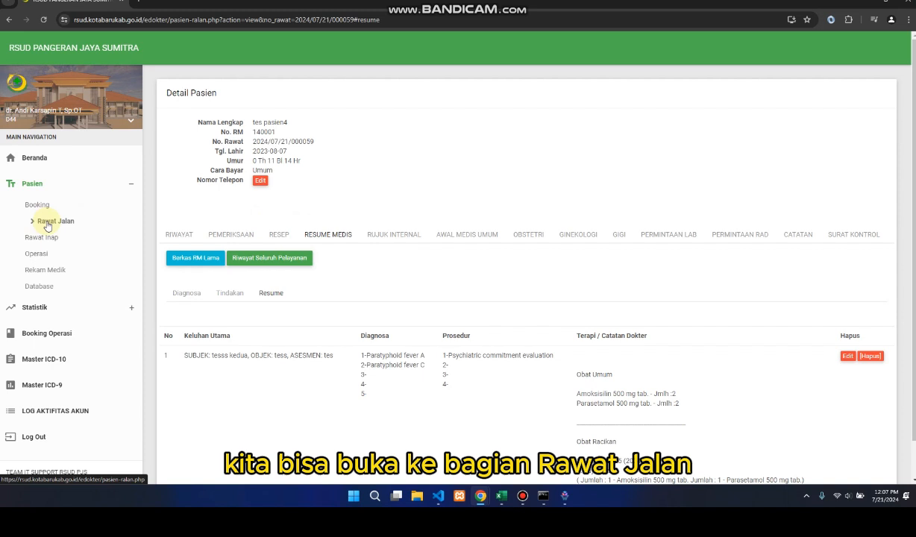
- Open the visit's Rujuk Internal form and examine its Poli Tujuan and Catatan Konsul fields
click(386, 235)
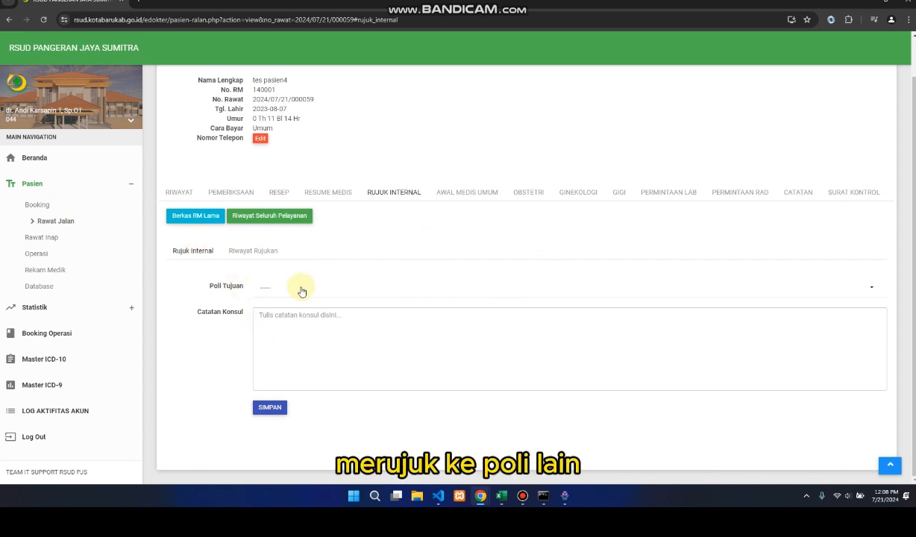
click(301, 289)
click(301, 288)
click(297, 316)
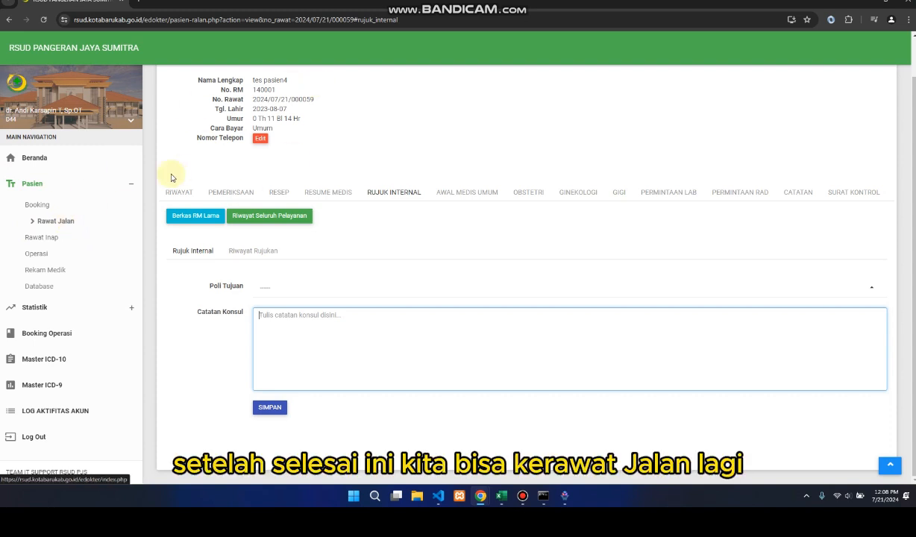
- Return to the Rawat Jalan patient list and expand both patients' rows to check their examination status
click(51, 223)
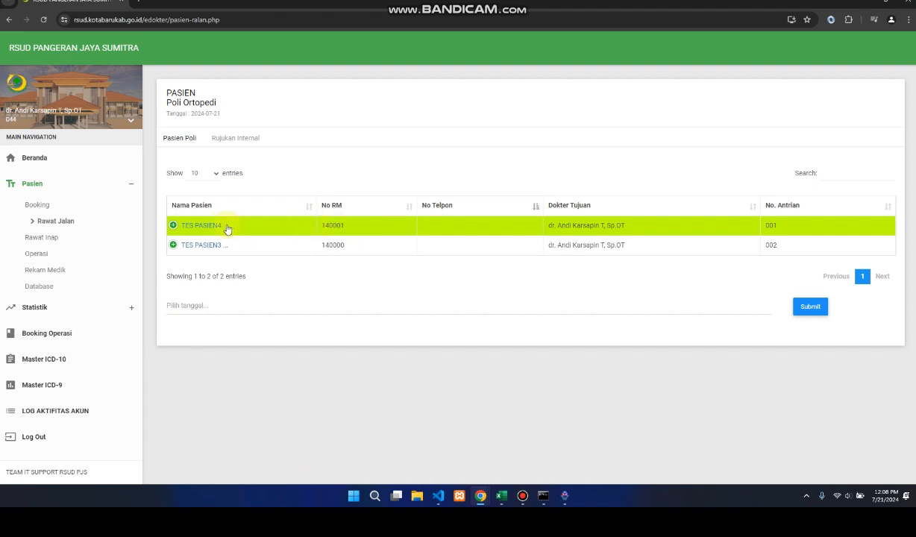
click(173, 226)
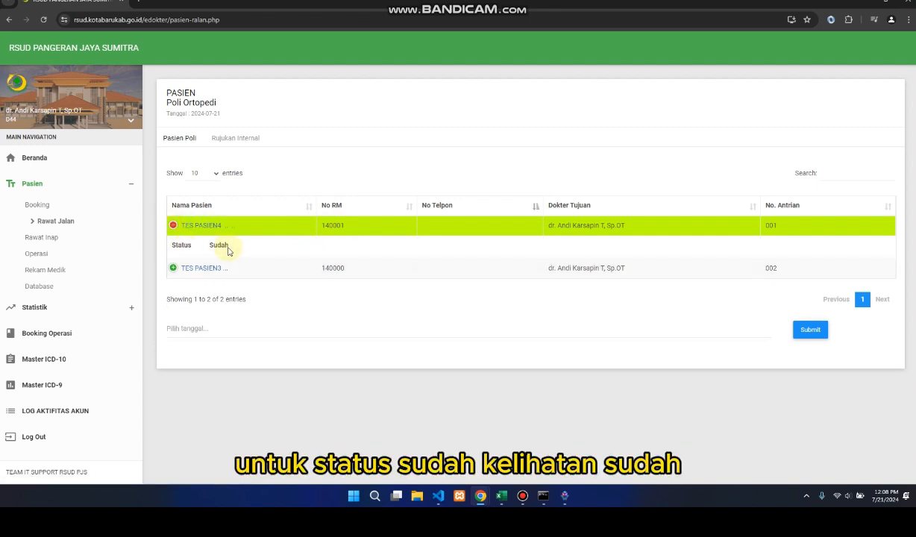
click(174, 269)
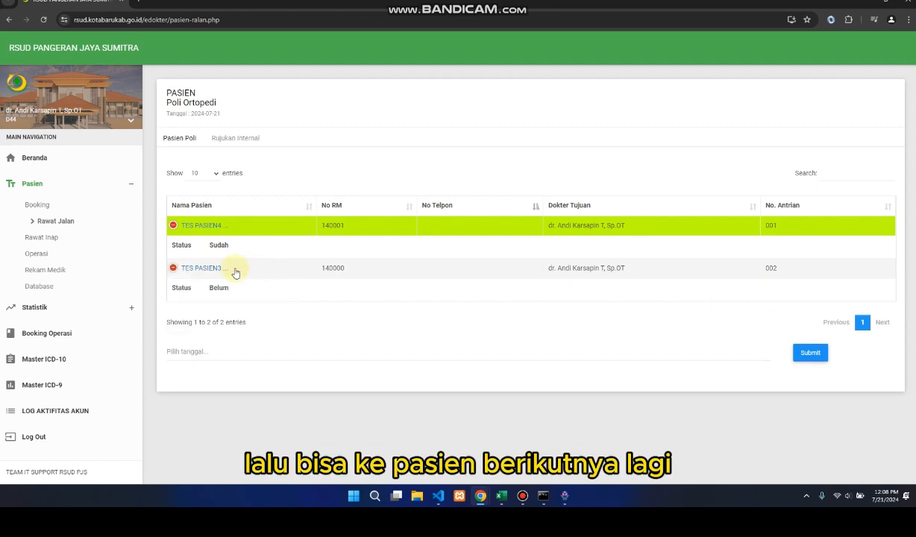